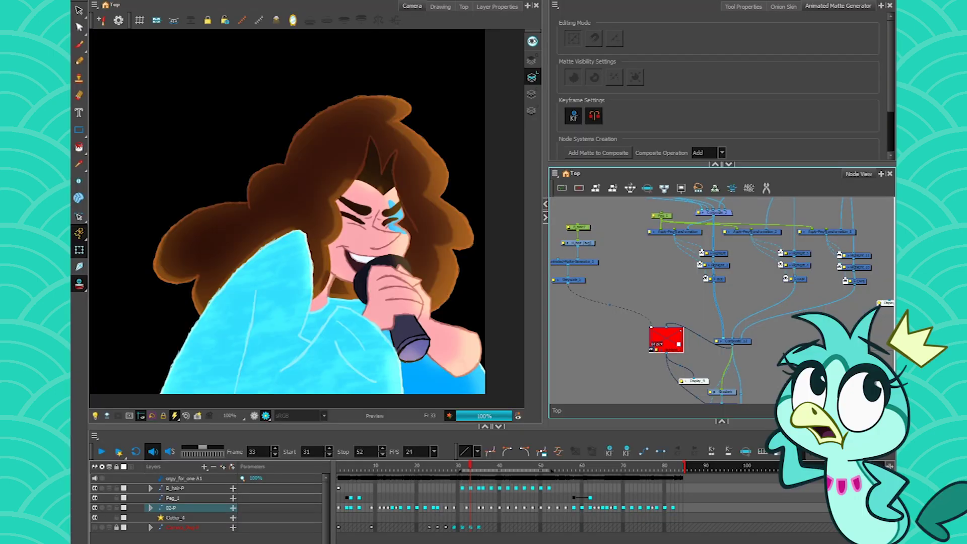
left_click(647, 273)
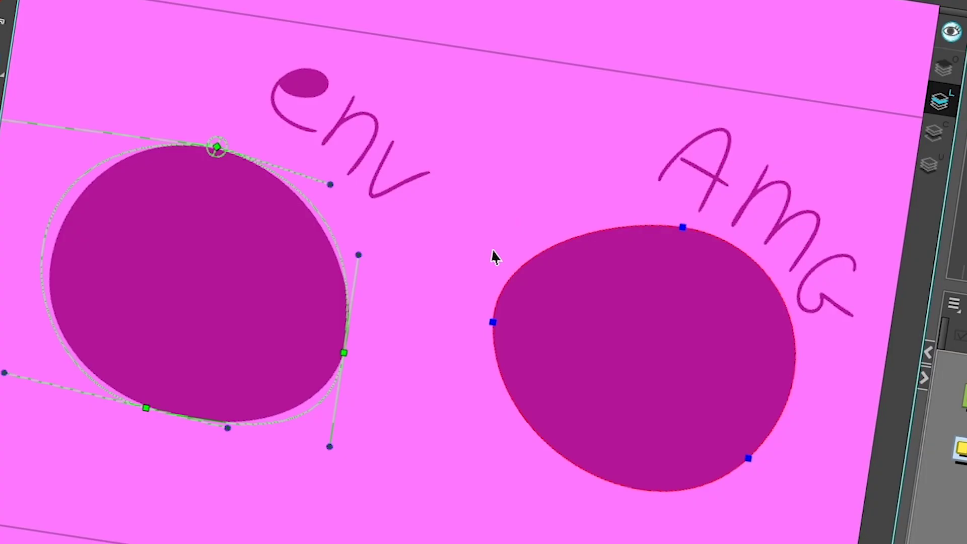
Step: Reshape the env shape with its envelope deformer points and the AMG shape with its contour points
left_click_drag(217, 148, 255, 119)
left_click_drag(339, 353, 357, 371)
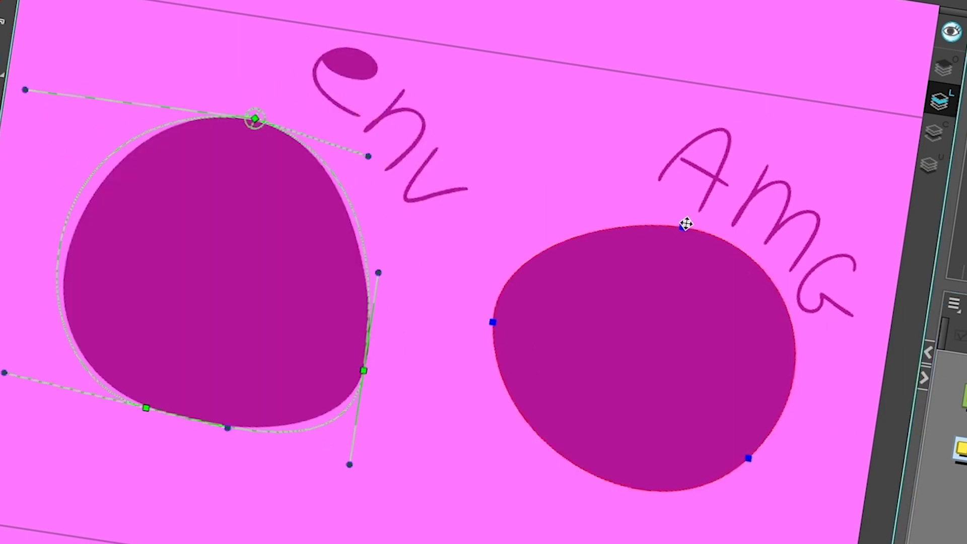
mouse_move(685, 222)
left_mouse_down()
mouse_move(703, 188)
mouse_move(701, 214)
left_mouse_up()
left_click_drag(493, 323, 458, 329)
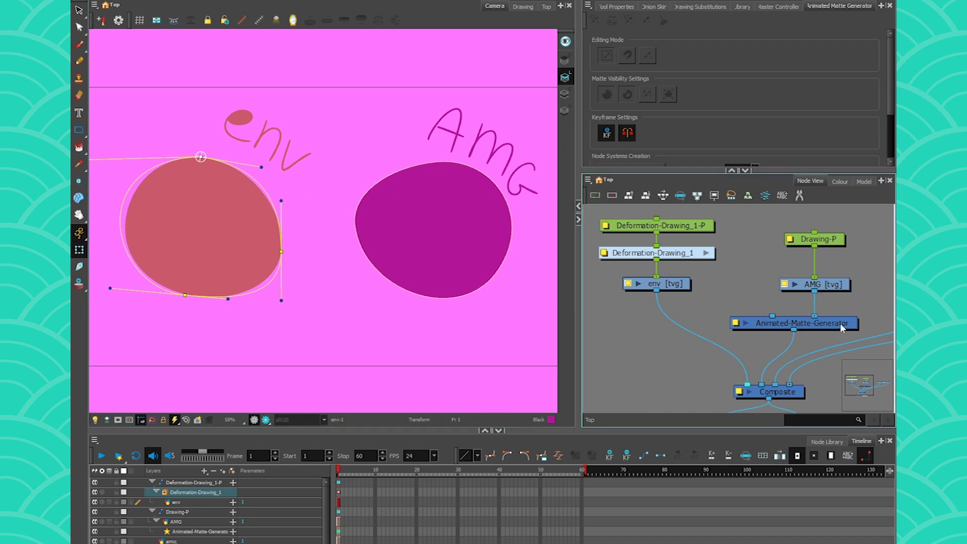
Step: Insert an Animated-Matte-Generator node between the AMG drawing node and the Composite node
left_click(826, 287)
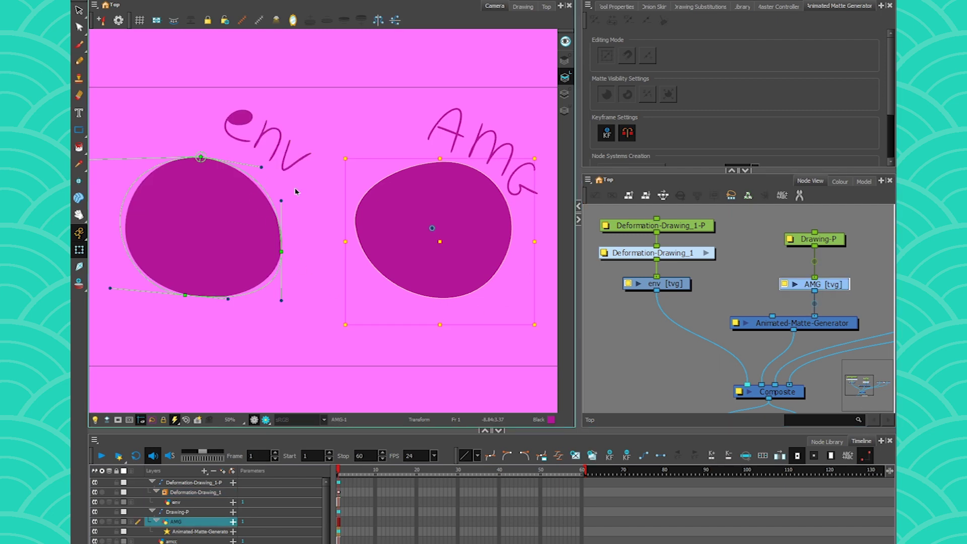
left_click(79, 26)
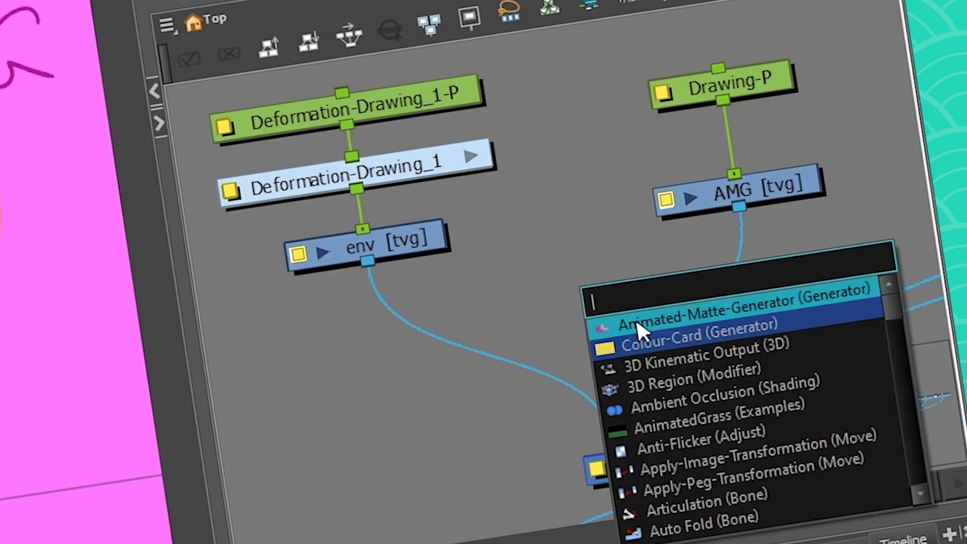
left_click(730, 311)
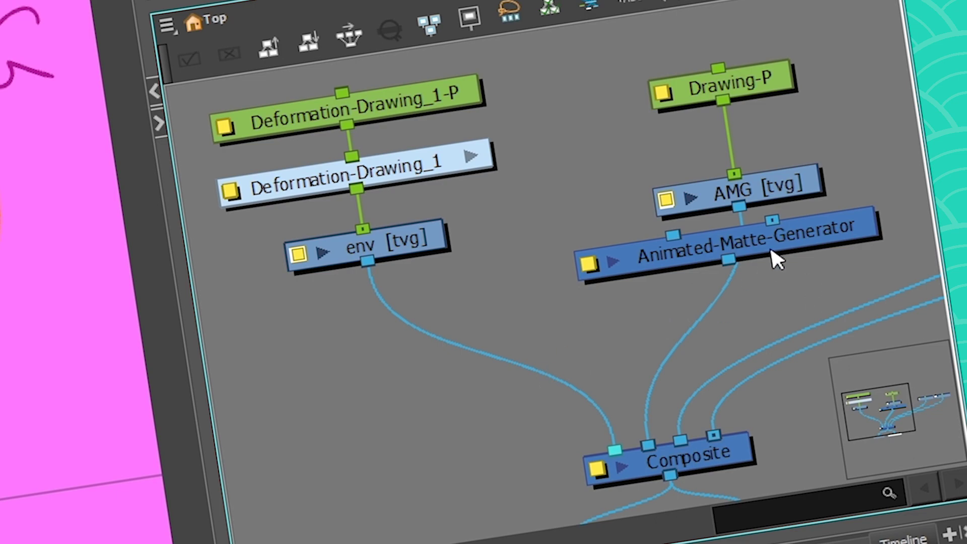
left_click_drag(776, 259, 786, 279)
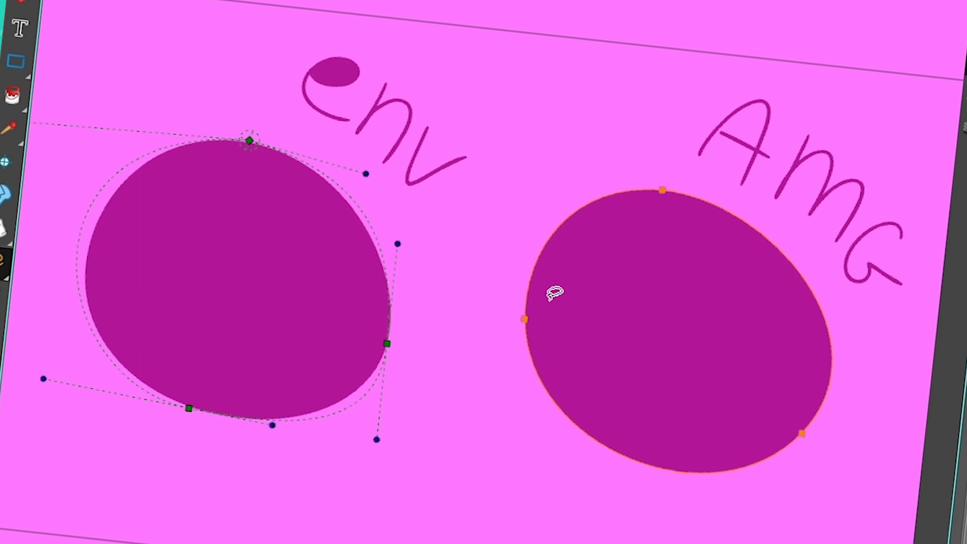
Step: Move the upper and left contour points of the AMG ellipse to alter its outline
left_click(662, 191)
left_click_drag(662, 191, 655, 232)
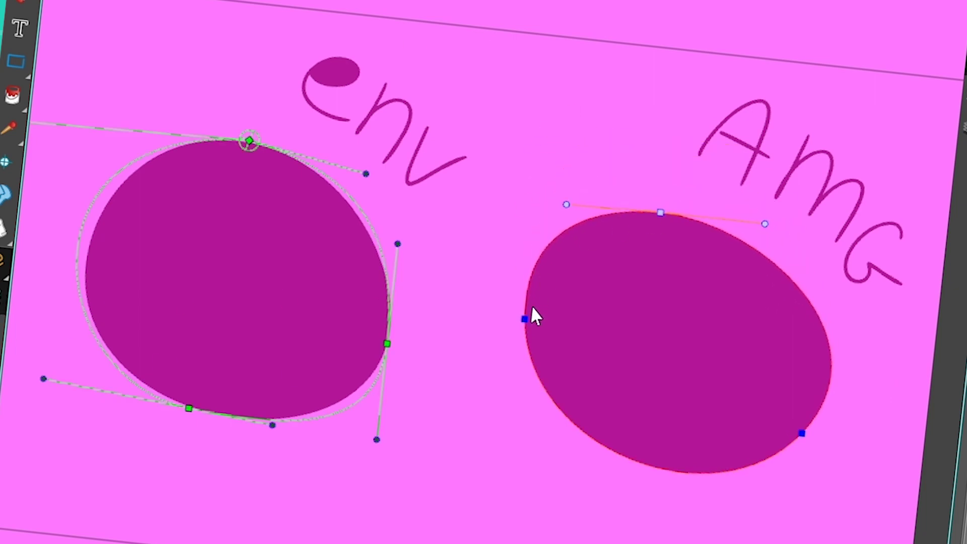
mouse_move(524, 318)
left_mouse_down()
mouse_move(491, 334)
mouse_move(518, 330)
left_mouse_up()
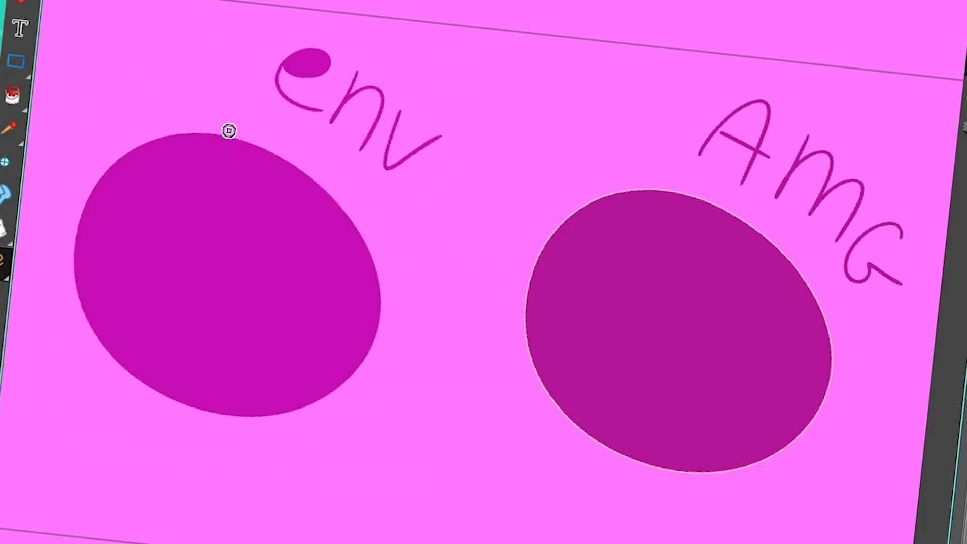
Step: Draw a closed three-point envelope deformer around the outline of the env ellipse
left_click_drag(221, 131, 307, 170)
left_click_drag(389, 331, 407, 466)
left_click_drag(80, 314, 17, 208)
left_click_drag(222, 131, 97, 153)
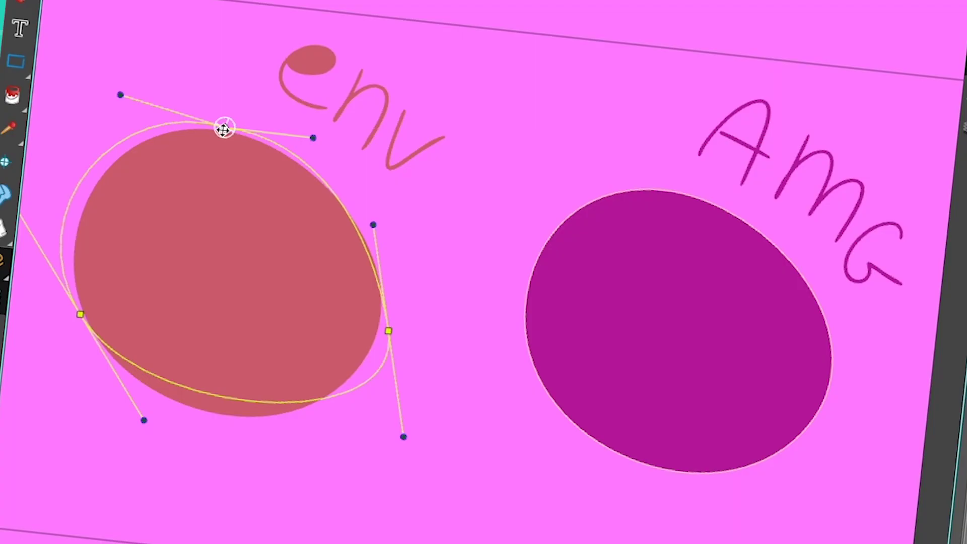
Step: Hide the outer contour of the AMG matte and pull the inner contour's three points inward into a small triangle
left_click(800, 301)
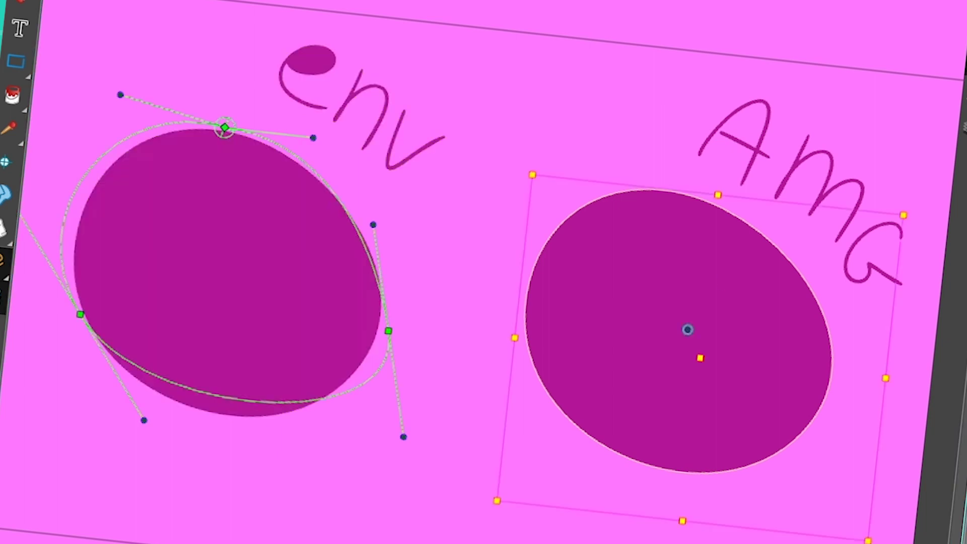
key("alt+q")
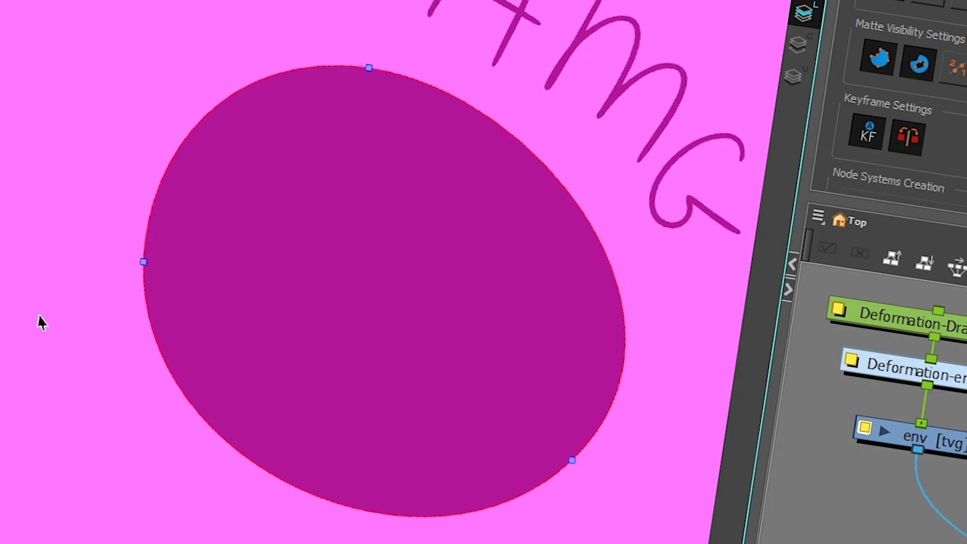
left_click(883, 70)
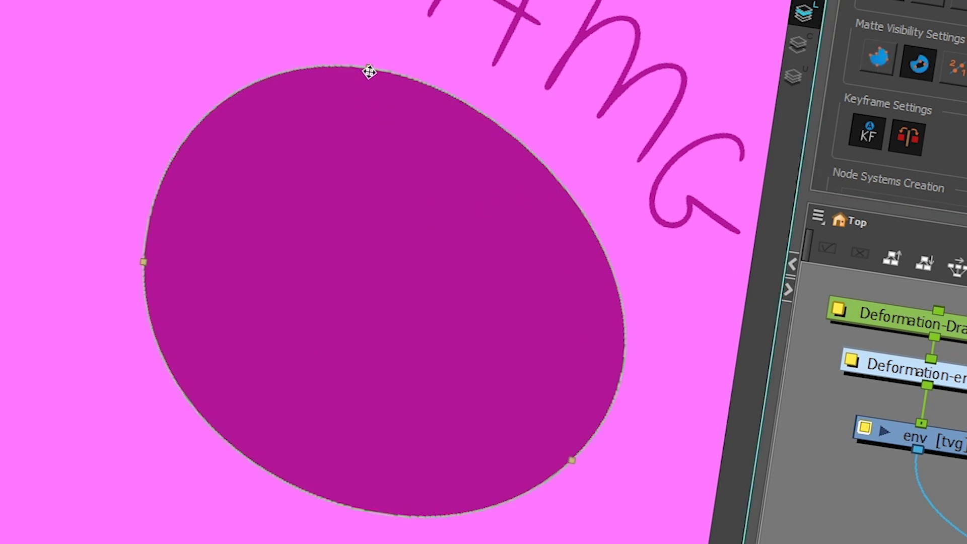
left_click_drag(367, 71, 373, 189)
left_click_drag(145, 262, 311, 314)
left_click_drag(572, 460, 466, 352)
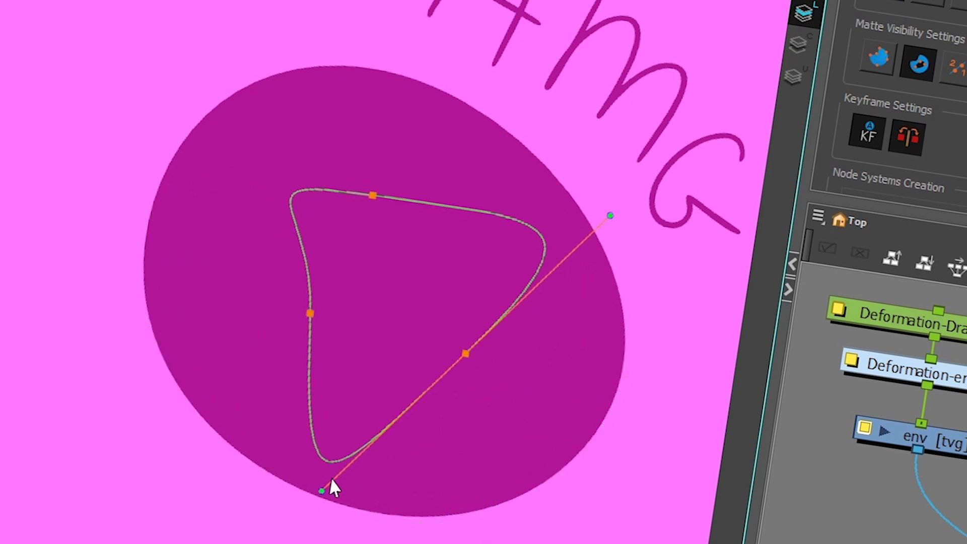
left_click_drag(330, 487, 380, 414)
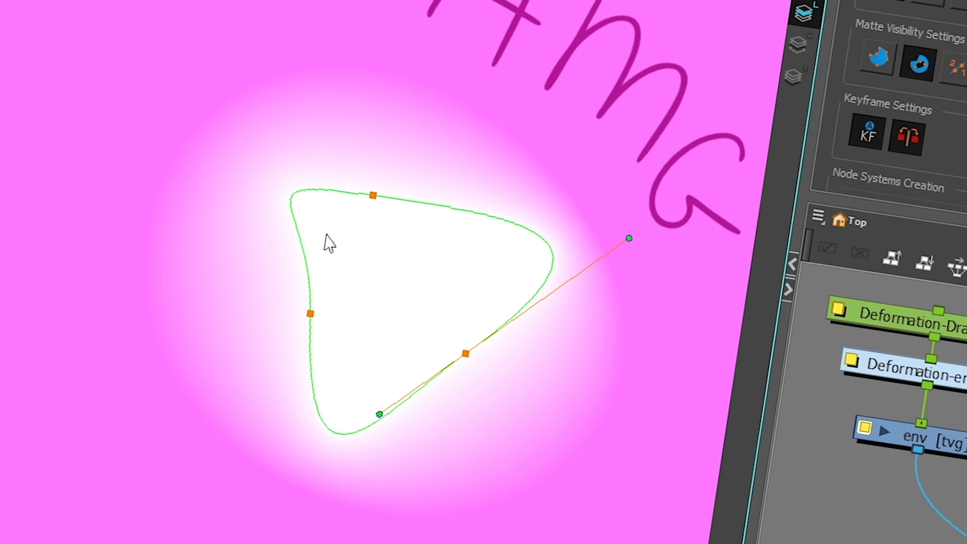
Step: Shrink and round the AMG matte's inner contour by adjusting its points and curve handles
left_click(376, 221)
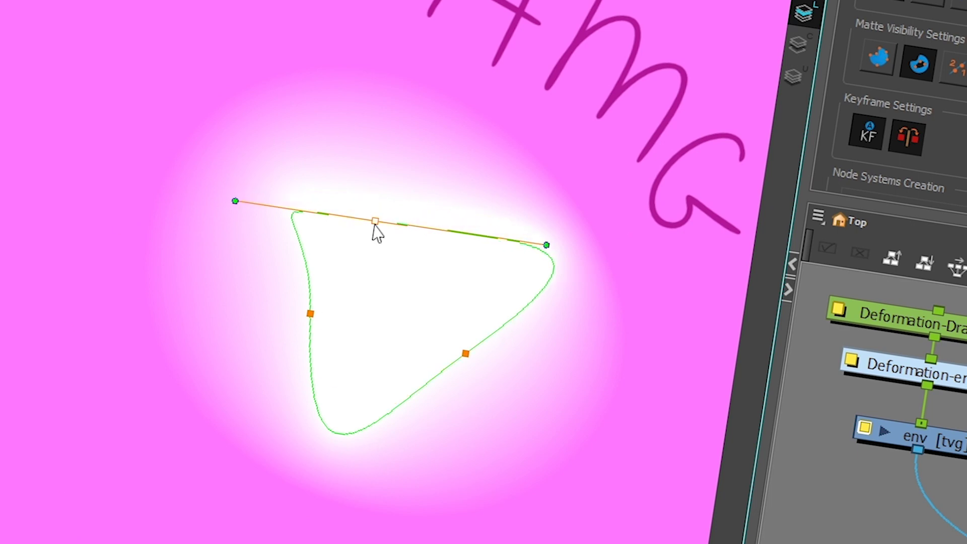
left_click_drag(375, 223, 382, 251)
left_click_drag(311, 314, 335, 315)
left_click_drag(338, 204, 335, 298)
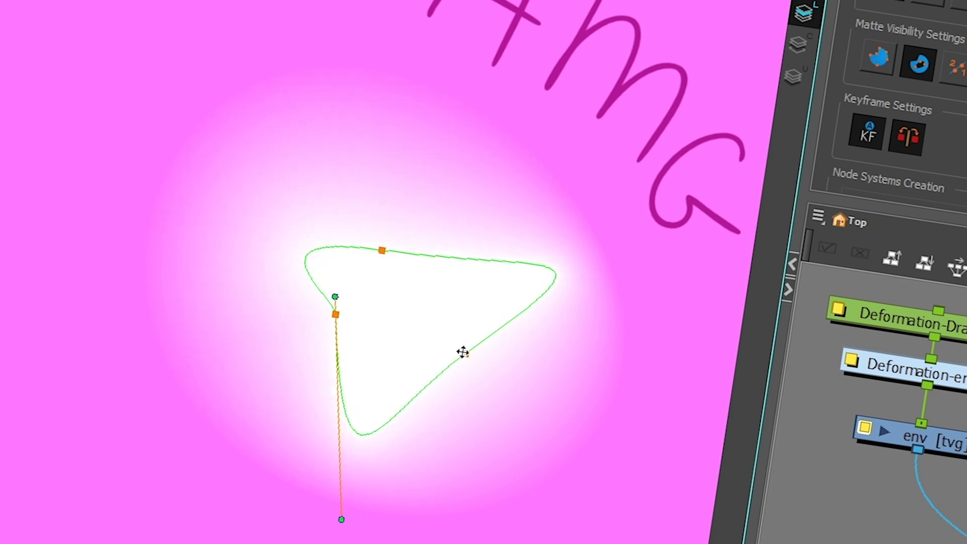
left_click(465, 354)
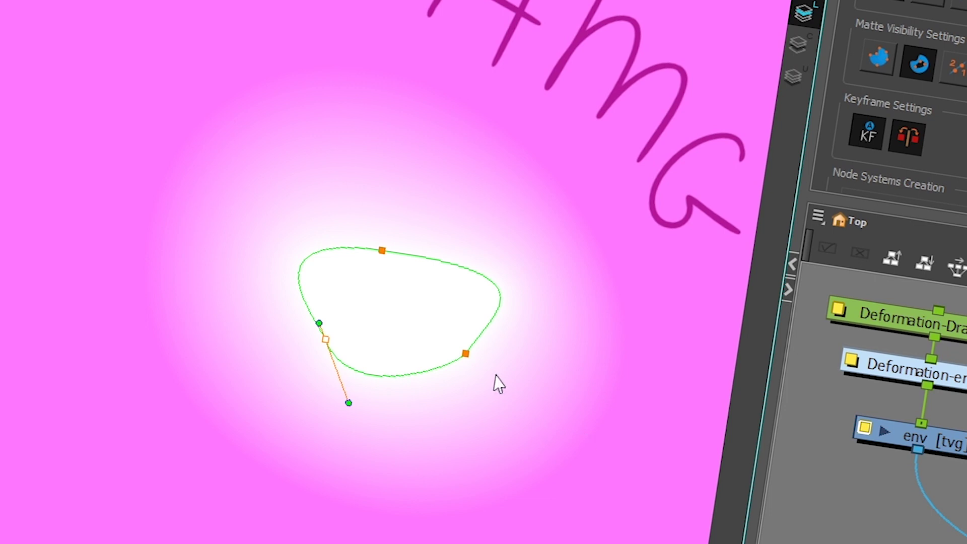
scroll(524, 322, "down", 1)
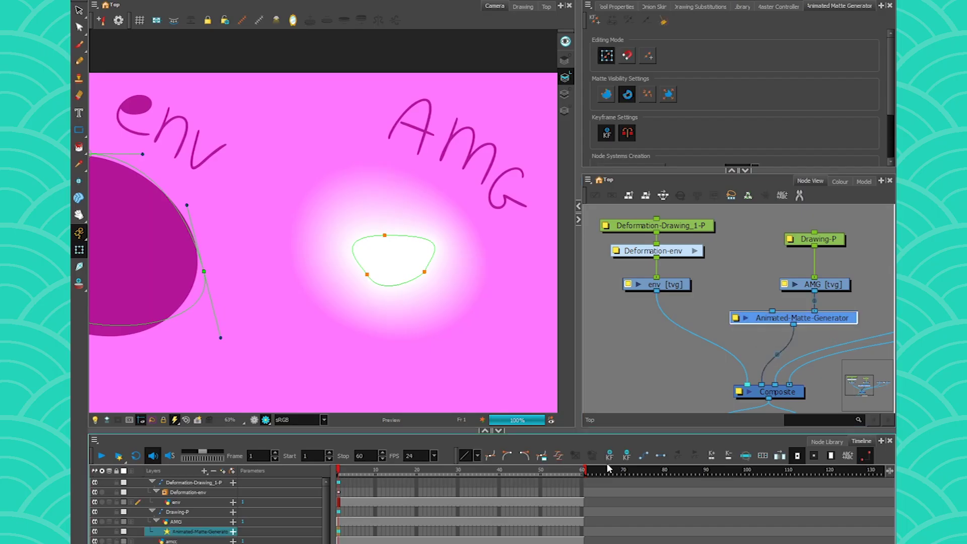
Step: On frame 20, enlarge the matte's outer contour well beyond the original ellipse and shrink its inner contour
left_click(611, 456)
left_click_drag(364, 471, 417, 471)
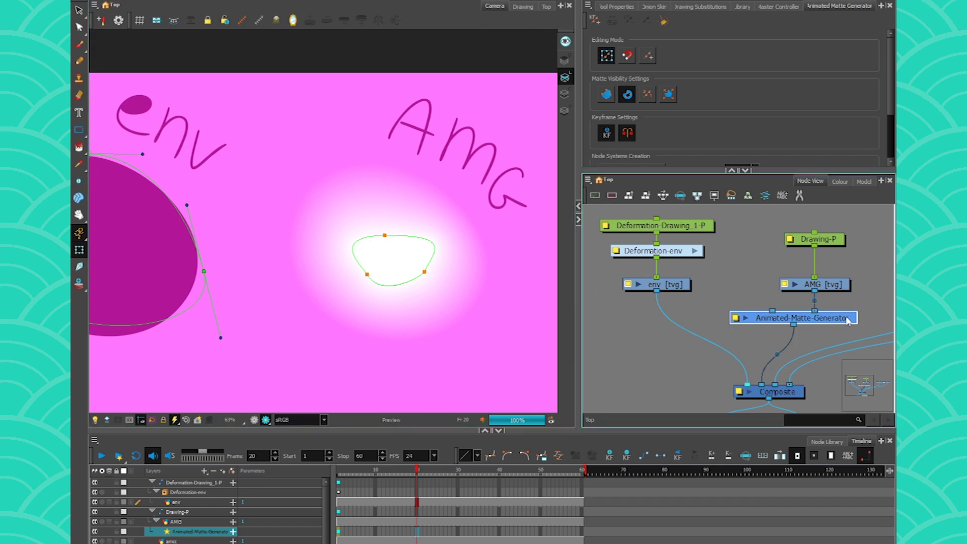
left_click(607, 96)
left_click(368, 163)
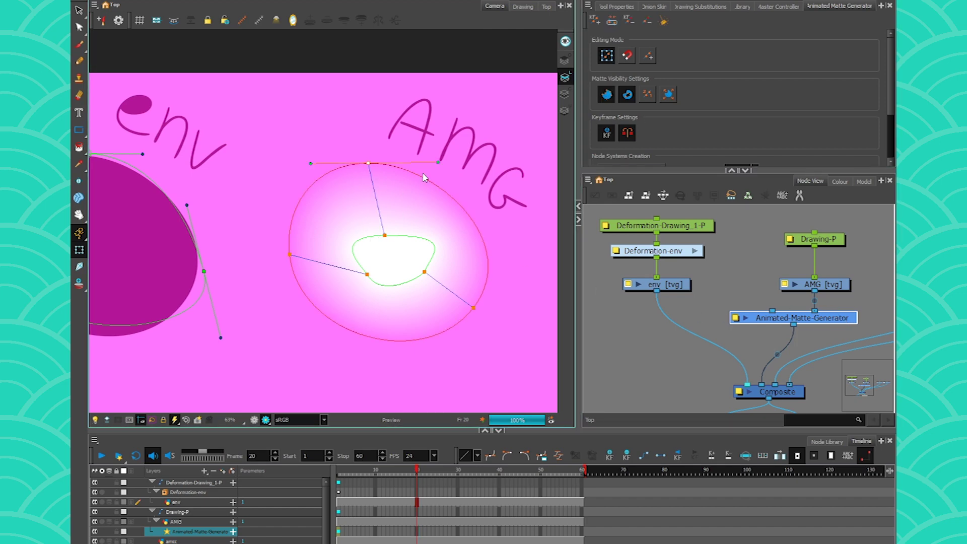
left_click_drag(367, 163, 344, 92)
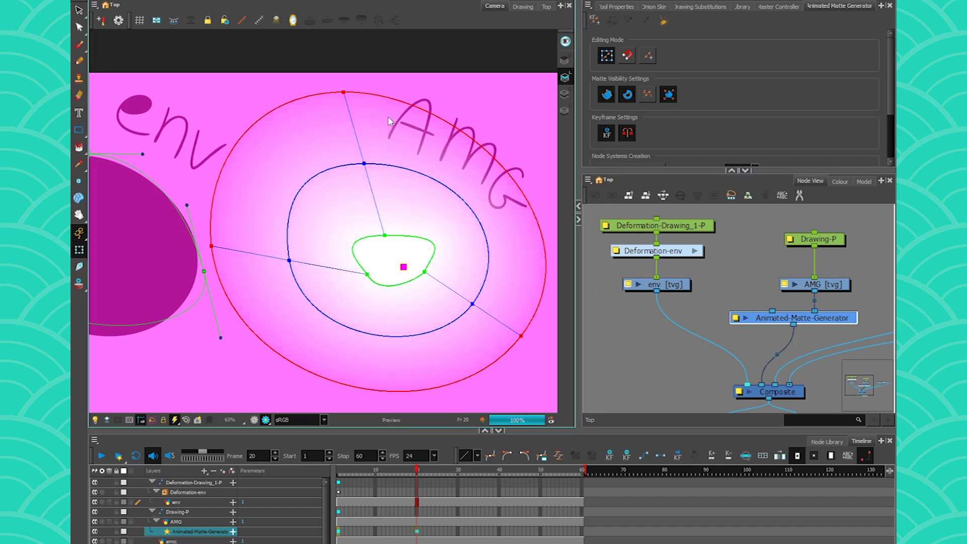
left_click(608, 97)
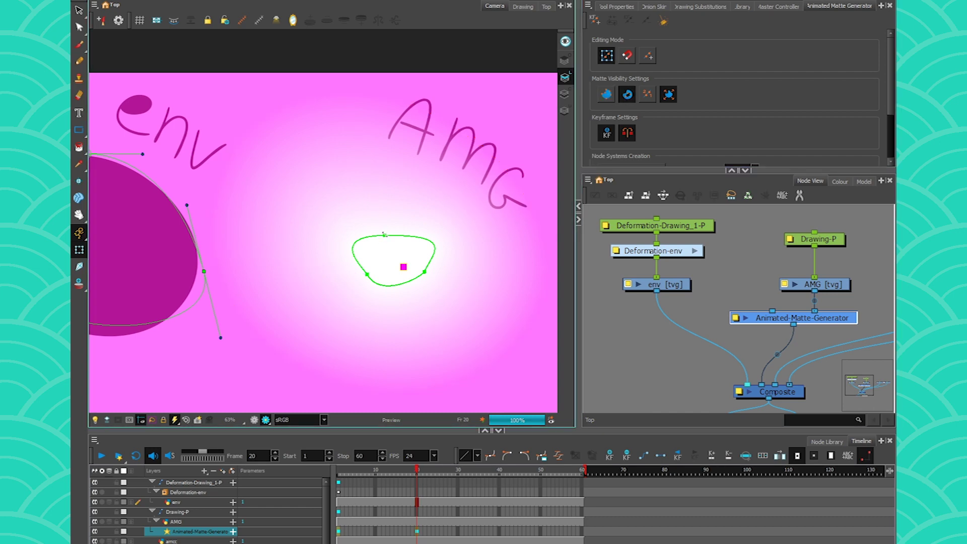
left_click_drag(385, 234, 395, 259)
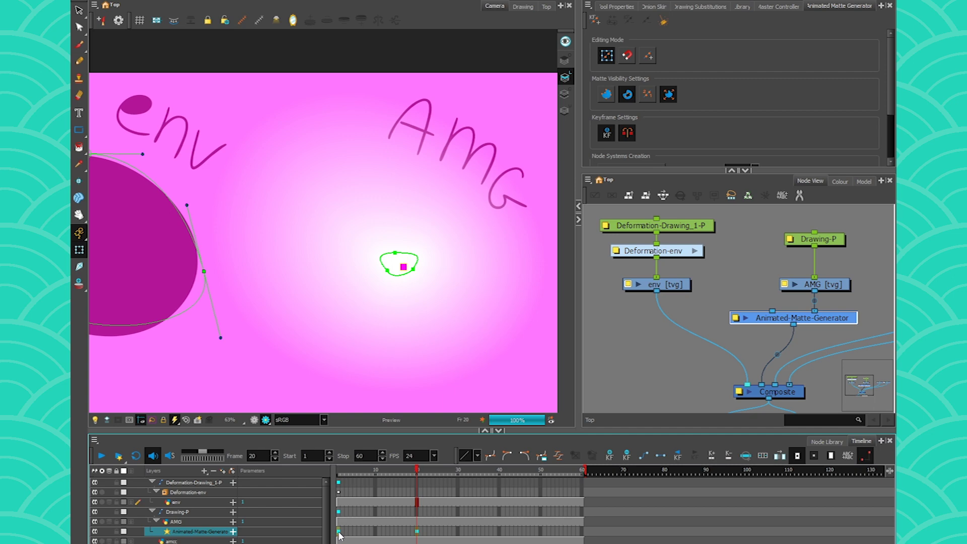
Step: Make the matte interpolate between its keyframes at frames 1 and 20, and step forward from frame 1 to preview it
left_click(643, 456)
left_click(335, 477)
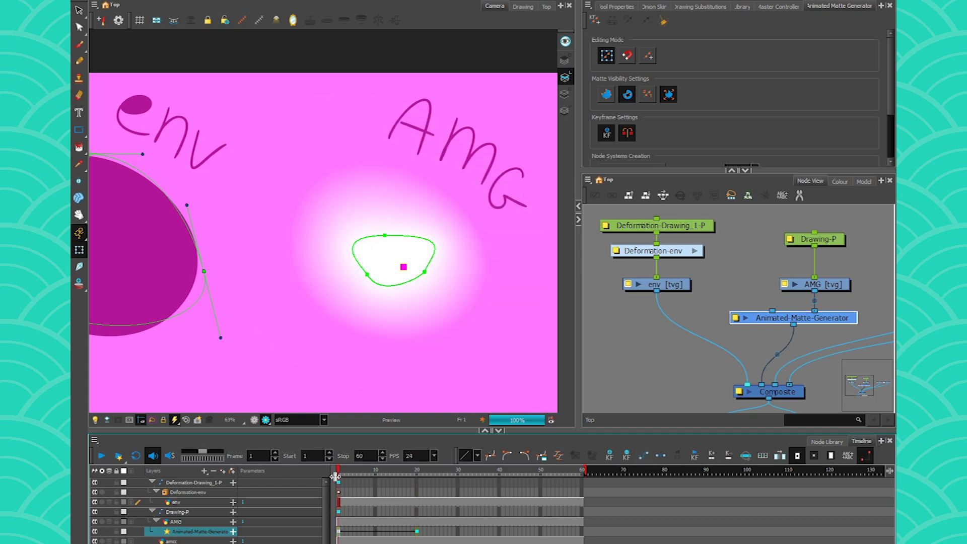
key("period")
key("period")
key("period")
key("period")
key("period")
key("period")
key("period")
key("period")
key("period")
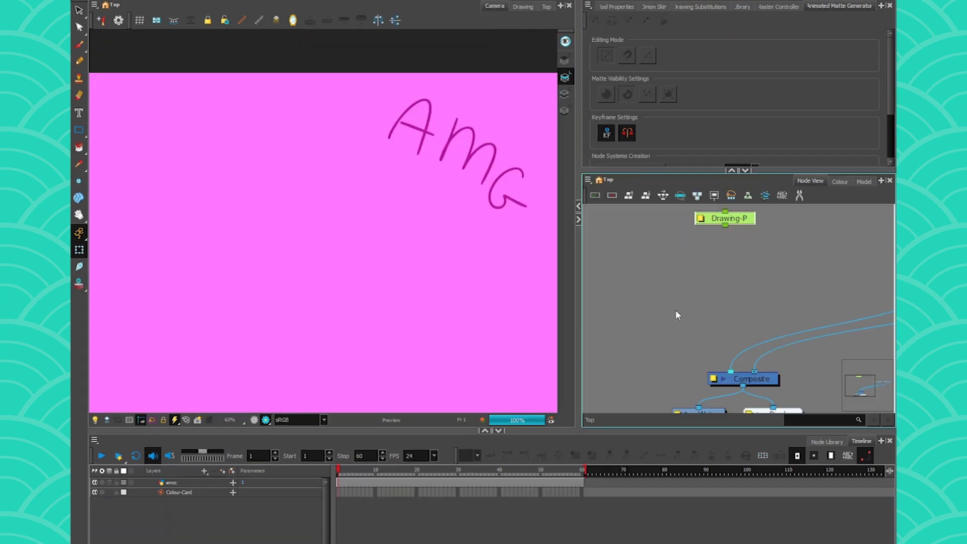
Step: Add a vector drawing layer named amgg and place its node below the Drawing-P peg
key("ctrl+r")
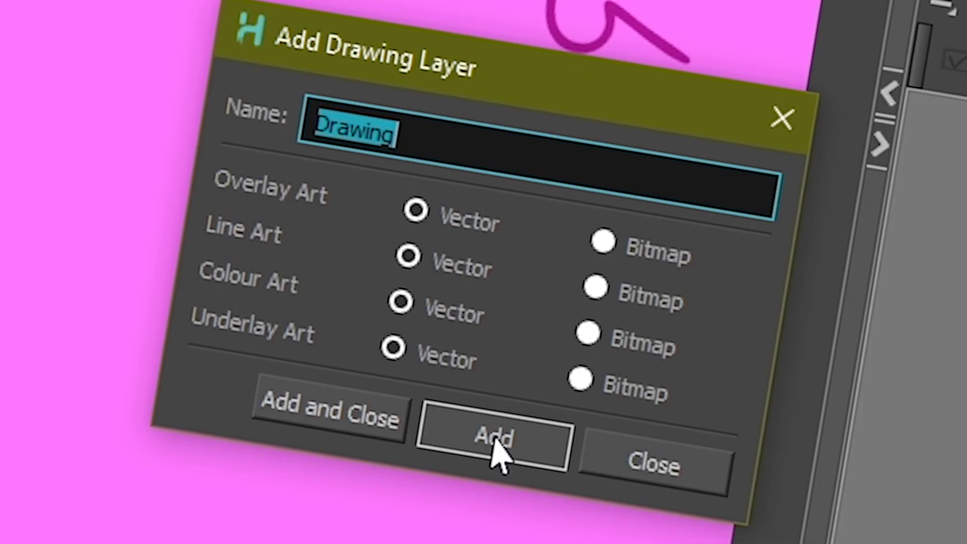
type("amgg")
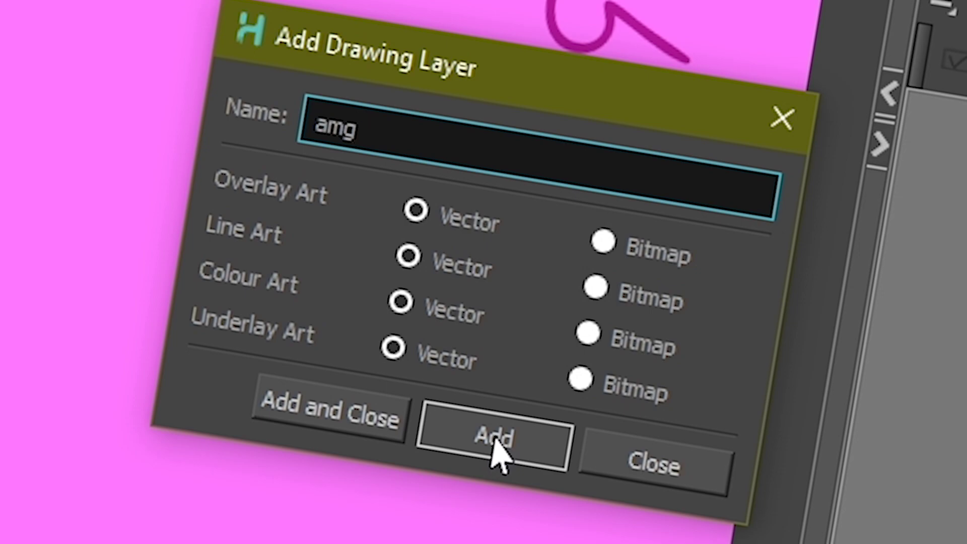
left_click(499, 454)
left_click(647, 464)
mouse_move(763, 379)
left_mouse_down()
mouse_move(693, 258)
mouse_move(733, 260)
mouse_move(724, 371)
left_mouse_up()
Step: Paint a filled heart on the amgg layer, to the lower left of the AMG lettering
left_click(79, 45)
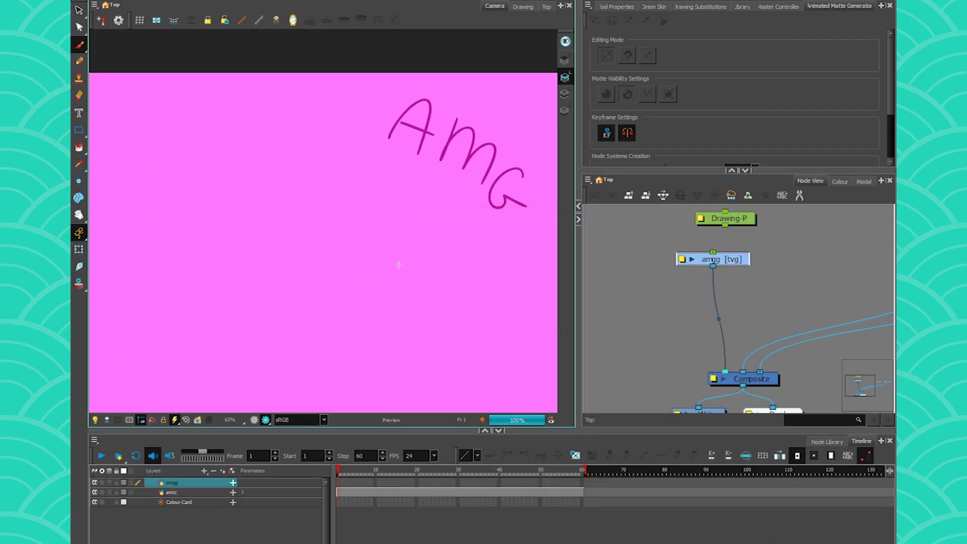
mouse_move(301, 234)
left_mouse_down()
mouse_move(222, 262)
mouse_move(300, 232)
left_mouse_up()
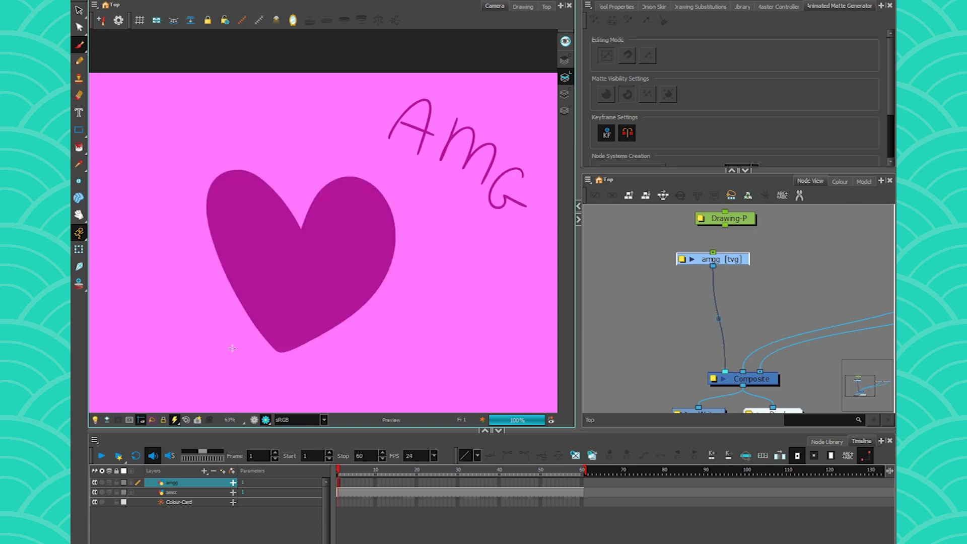
Step: Remove the surplus contour point on the heart's left lobe and smooth the lobe's curve
left_click(80, 28)
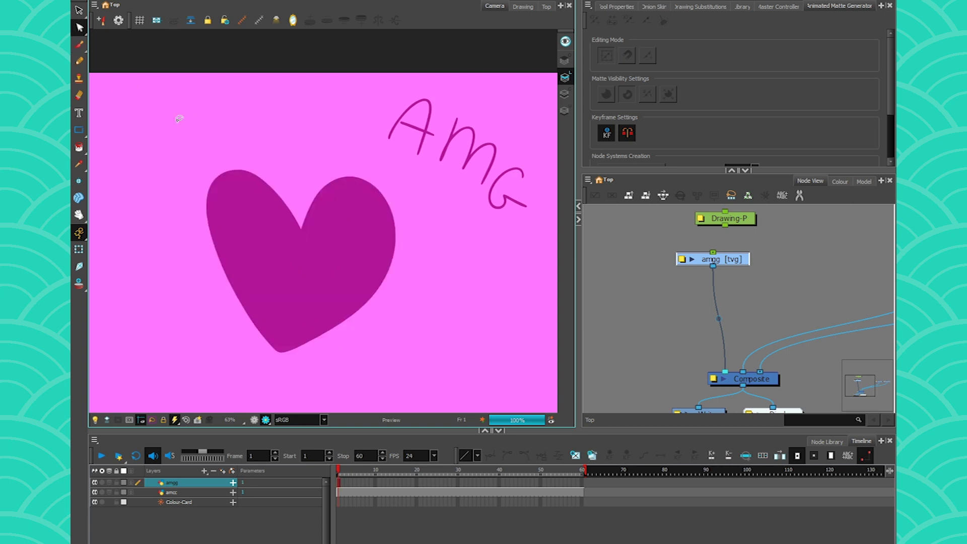
left_click(207, 205)
left_click_drag(208, 206, 206, 206)
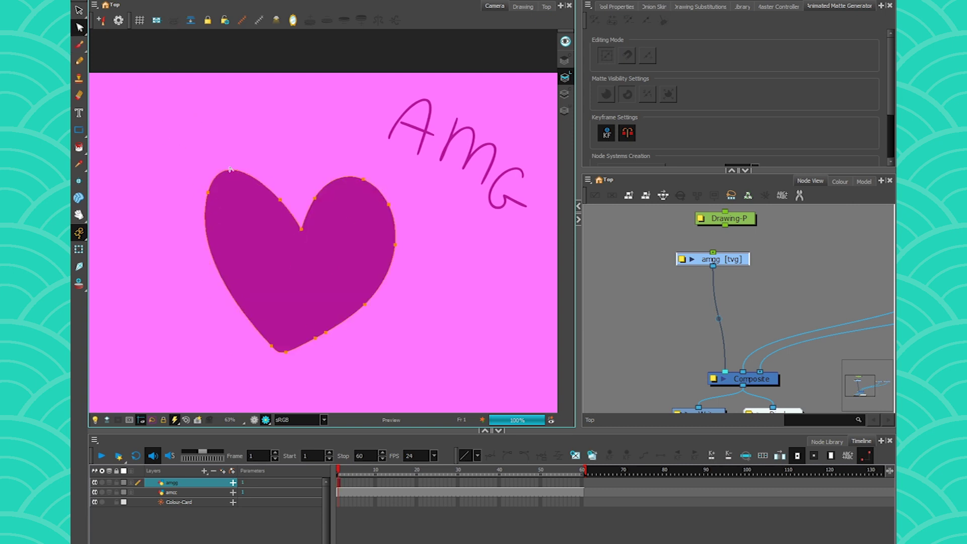
left_click_drag(280, 200, 283, 199)
key("Delete")
left_click(207, 192)
left_click_drag(219, 152, 249, 135)
Step: Delete the extra contour points around the heart's lower tip to leave a single sharp corner
left_click(271, 346)
key("Delete")
left_click_drag(285, 352, 288, 358)
key("Delete")
left_click(288, 359)
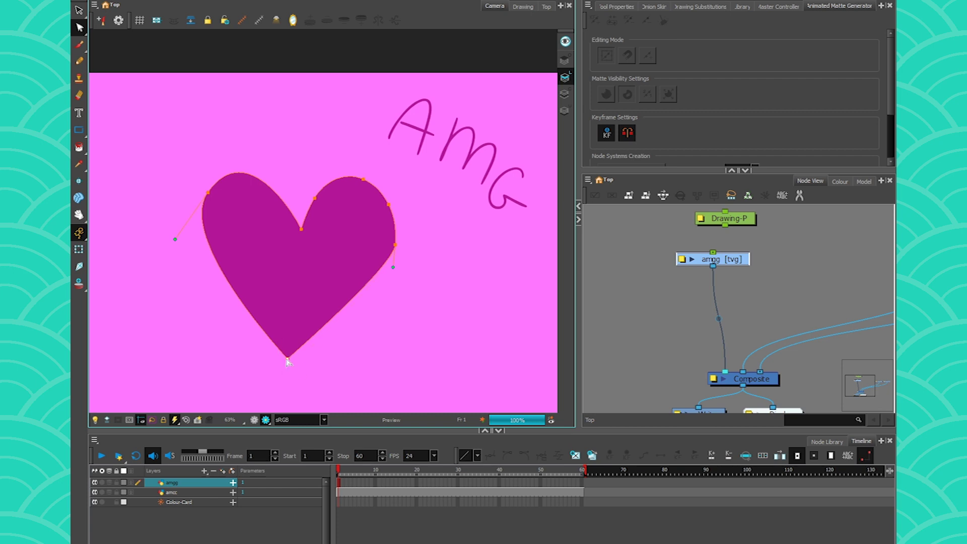
Step: Delete the surplus points on the heart's right lobe and adjust the side points and handles to reshape both lobes
left_click_drag(394, 224, 391, 224)
key("Delete")
left_click_drag(207, 193, 204, 222)
left_click(395, 245)
left_click_drag(392, 197, 387, 163)
left_click(204, 223)
left_click_drag(179, 258, 189, 291)
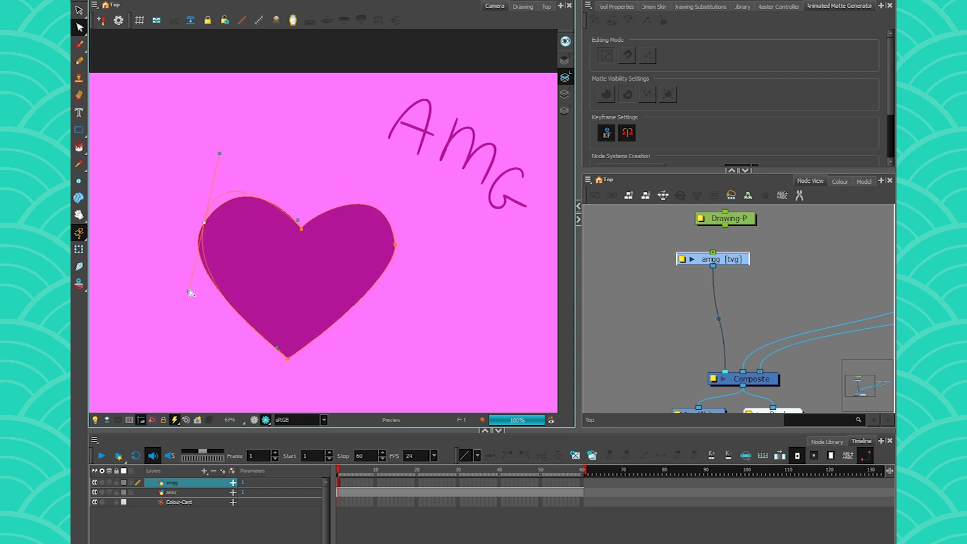
Step: Adjust the handle at the heart's central notch and raise the right side point to balance the two lobes
left_click(301, 229)
left_click_drag(288, 205, 316, 190)
left_click(396, 245)
left_click_drag(404, 318, 398, 311)
left_click_drag(395, 244, 389, 224)
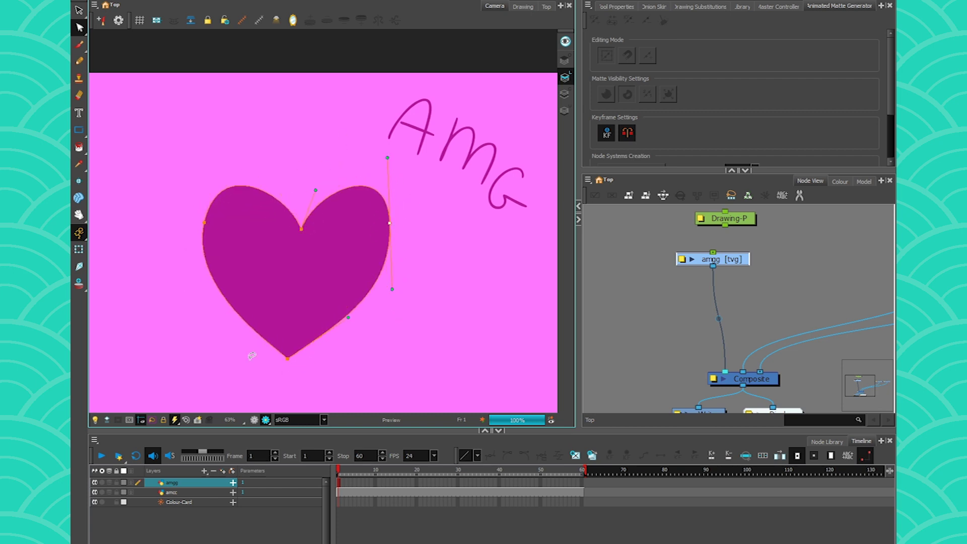
Step: Add an Animated-Matte-Generator node and wire it between the amgg drawing and the Composite node
left_click(641, 310)
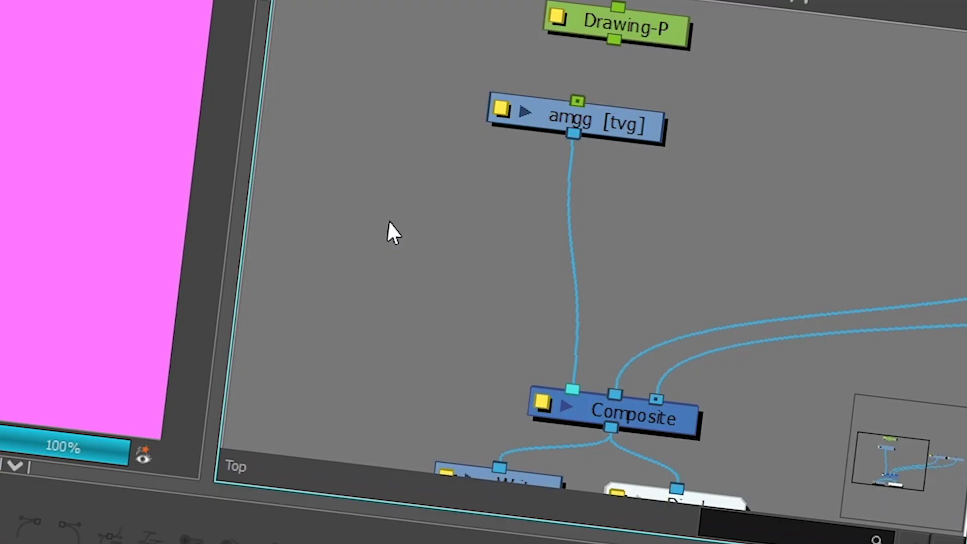
key("Tab")
left_click(488, 277)
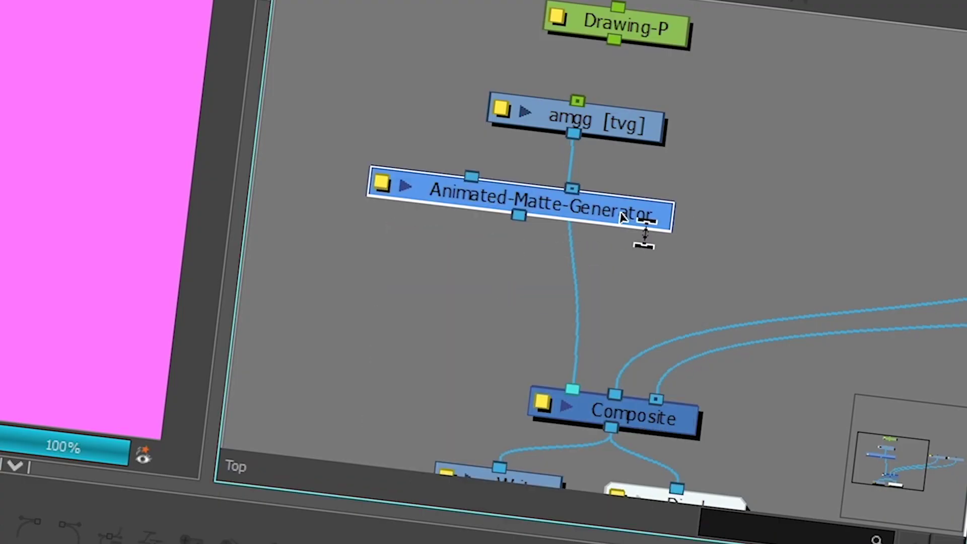
left_click(616, 221)
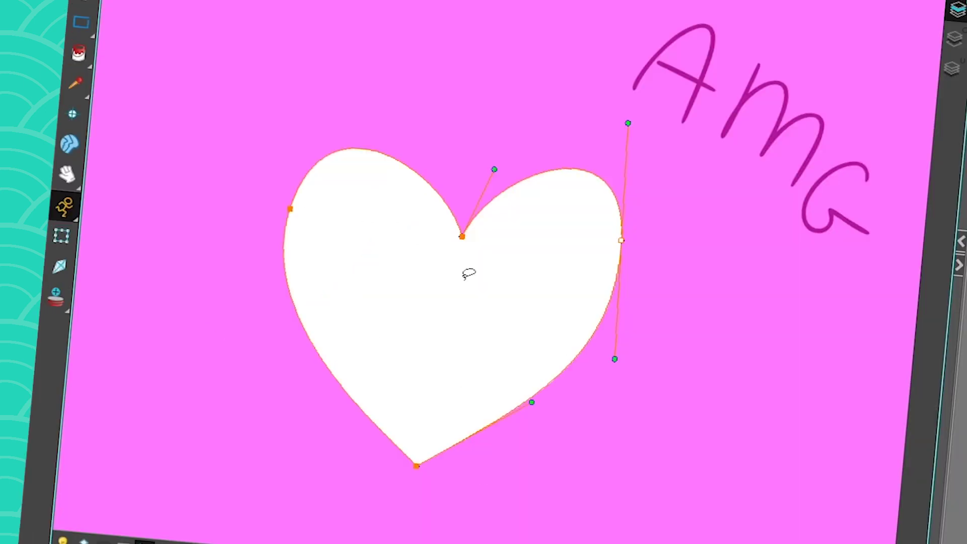
Step: Insert a Matte-Blur node between the Animated-Matte-Generator and the Composite node
left_click(637, 306)
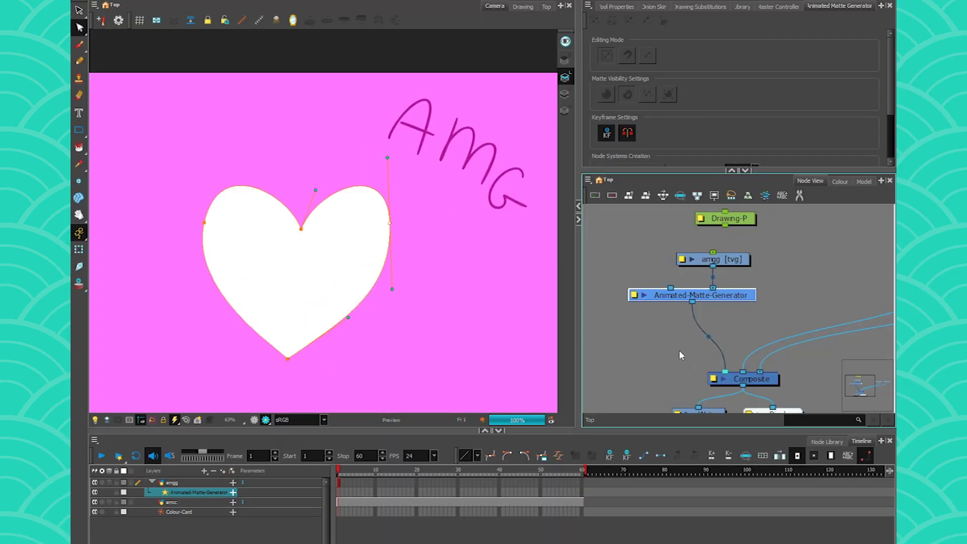
key("Return")
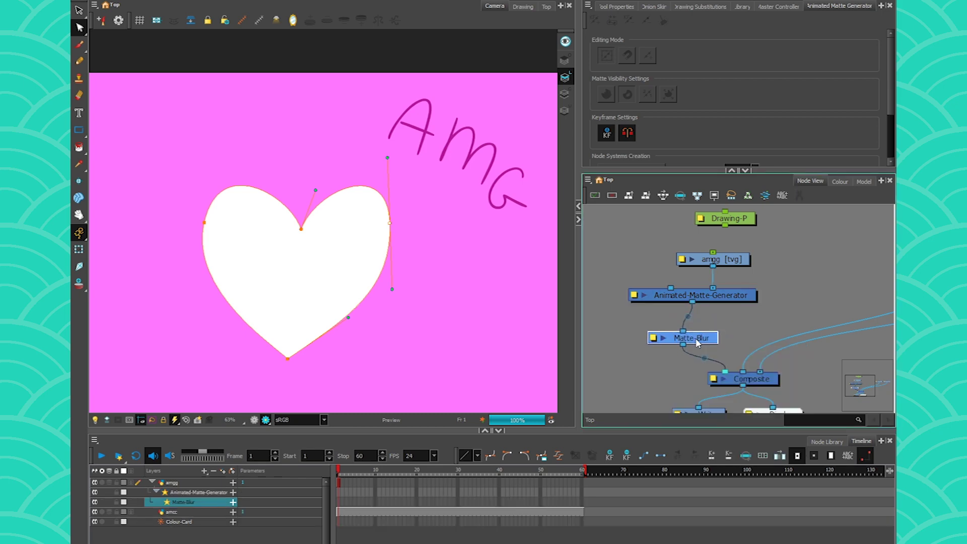
double_click(695, 339)
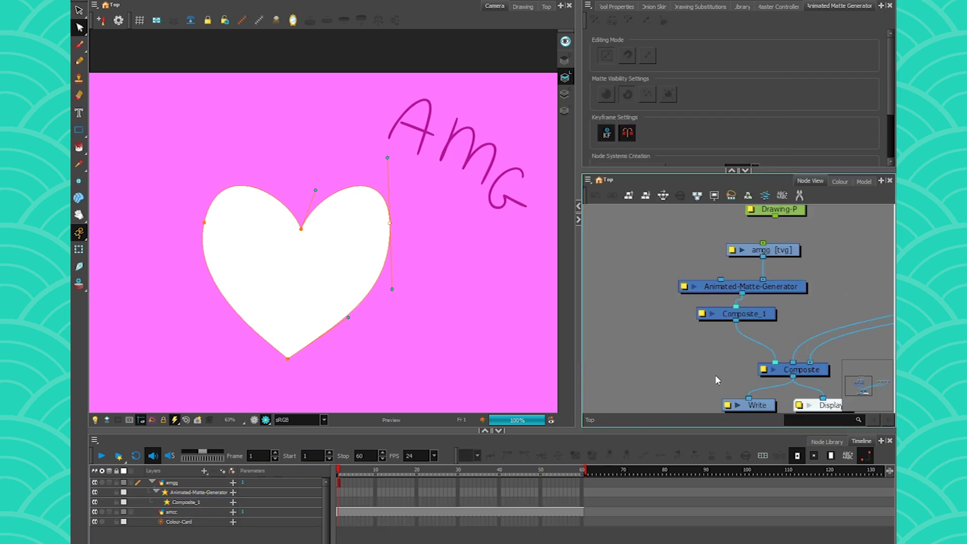
Step: Align Composite_1 under the Animated-Matte-Generator and connect the Drawing-P peg to the amgg drawing
left_click_drag(759, 315, 766, 318)
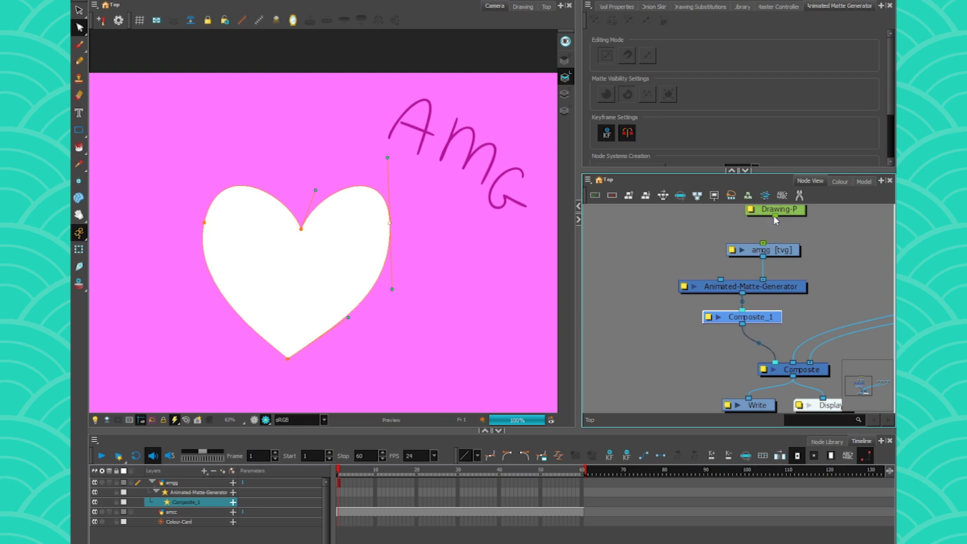
left_click_drag(776, 220, 765, 242)
Step: Move the heart slightly up and to the right through the Drawing-P peg with the Transform tool
left_click(786, 214)
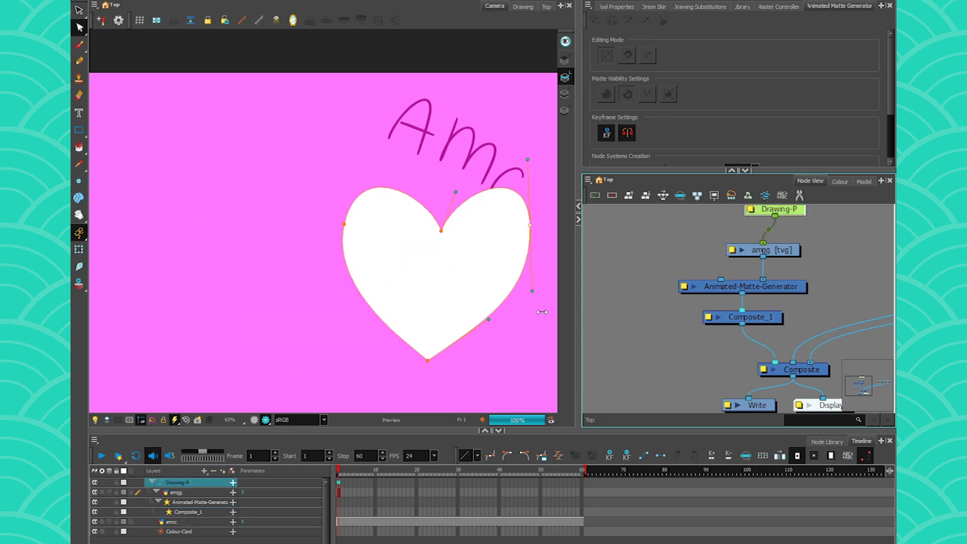
left_click(79, 249)
left_click_drag(432, 260, 334, 221)
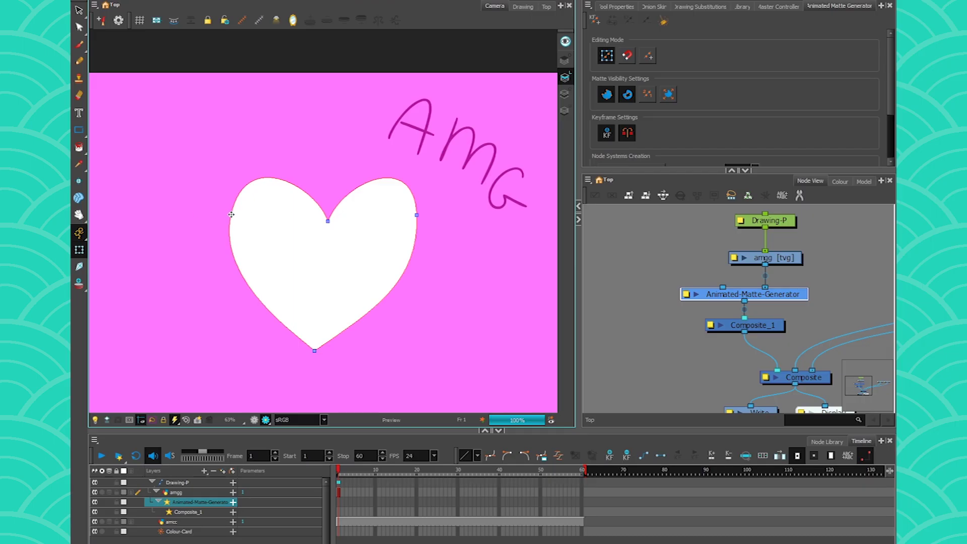
Step: Try to move the matte's left contour point outward, and undo the move
mouse_move(232, 212)
left_mouse_down()
mouse_move(252, 156)
mouse_move(281, 203)
mouse_move(215, 211)
left_mouse_up()
key("ctrl+z")
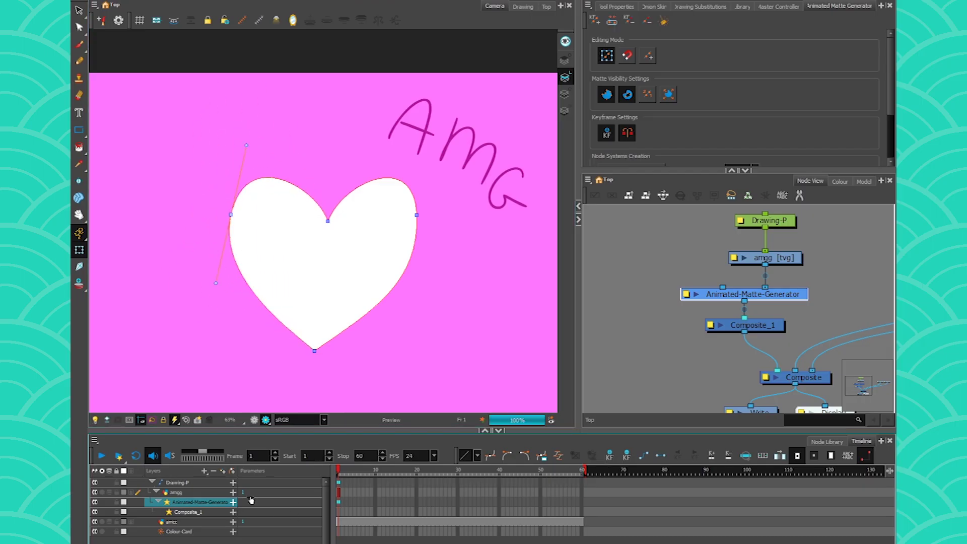
Step: Extend the amgg drawing's exposure to frame 60
left_click_drag(341, 472, 375, 472)
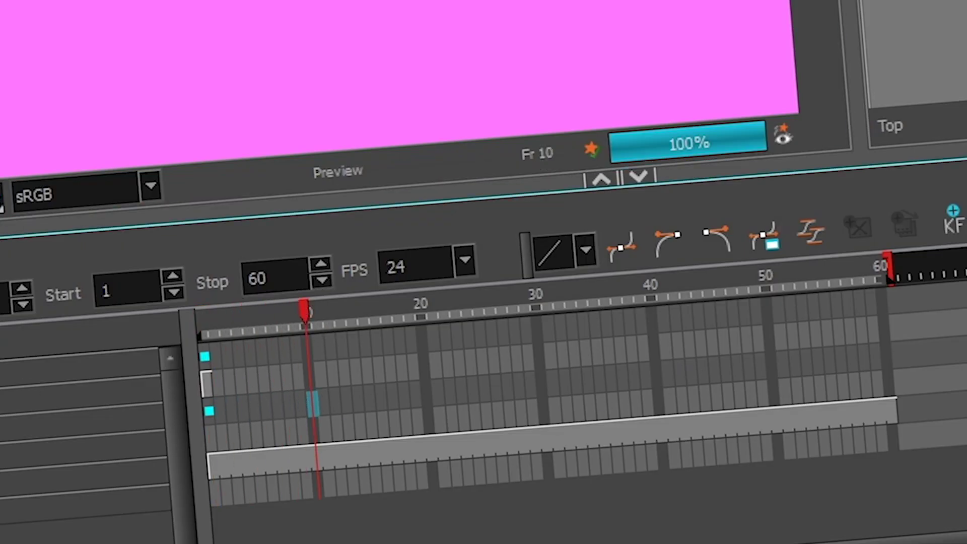
left_click(883, 324)
key("F5")
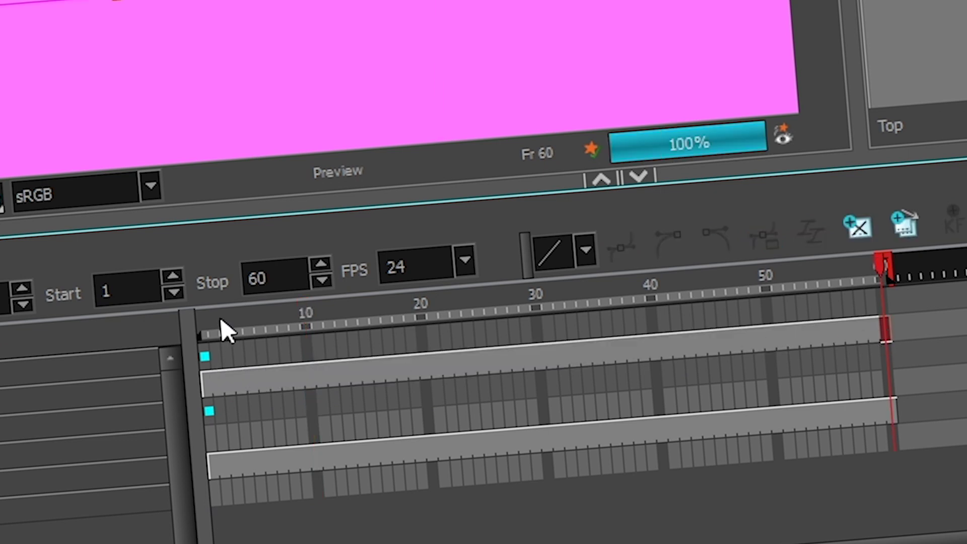
Step: At frame 10, pull the matte's left contour point slightly outward from the heart
left_click_drag(214, 326, 826, 342)
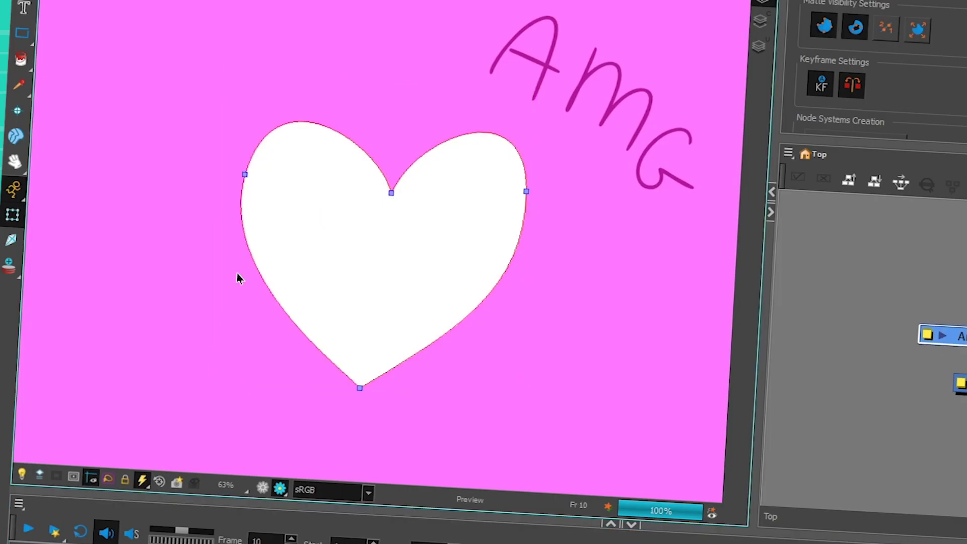
mouse_move(244, 170)
left_mouse_down()
mouse_move(220, 123)
mouse_move(212, 199)
mouse_move(234, 164)
left_mouse_up()
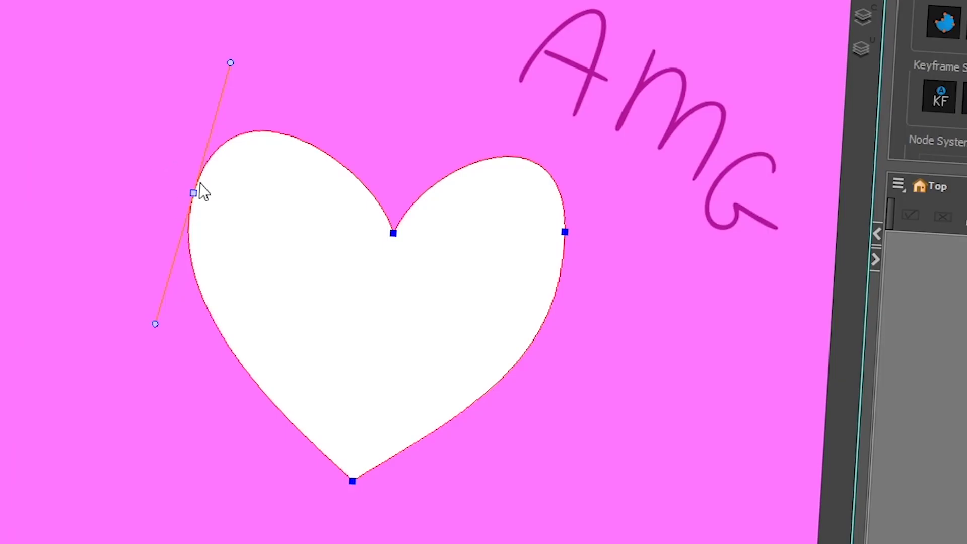
mouse_move(200, 184)
left_mouse_down()
mouse_move(147, 168)
mouse_move(192, 195)
left_mouse_up()
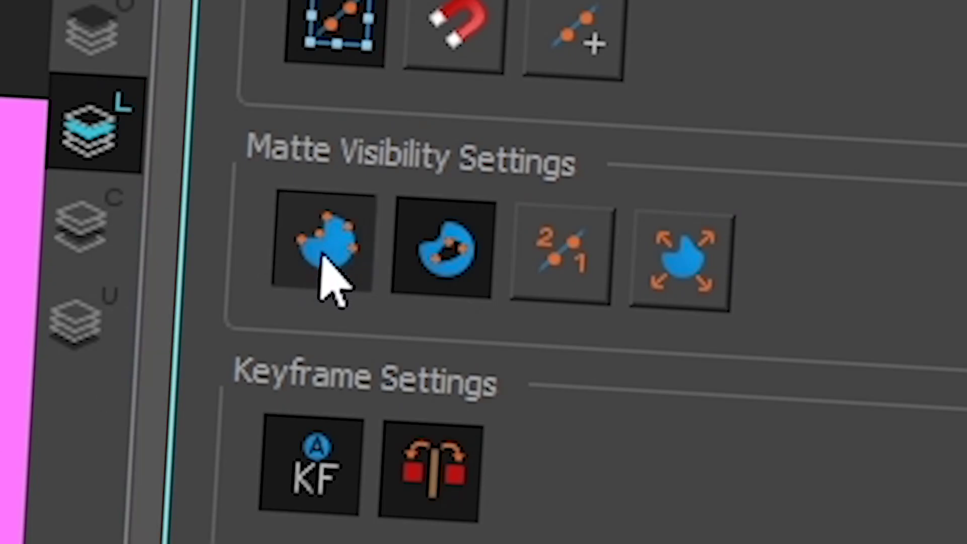
Step: Hide the matte's outer contour and pull all four inner contour points toward the heart's centre to feather its edges
left_click(943, 23)
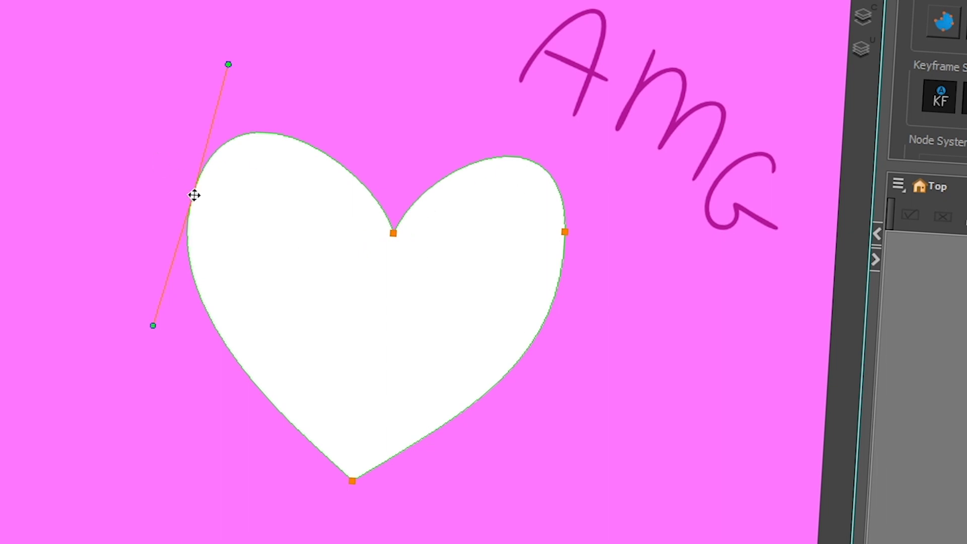
left_click_drag(194, 195, 276, 265)
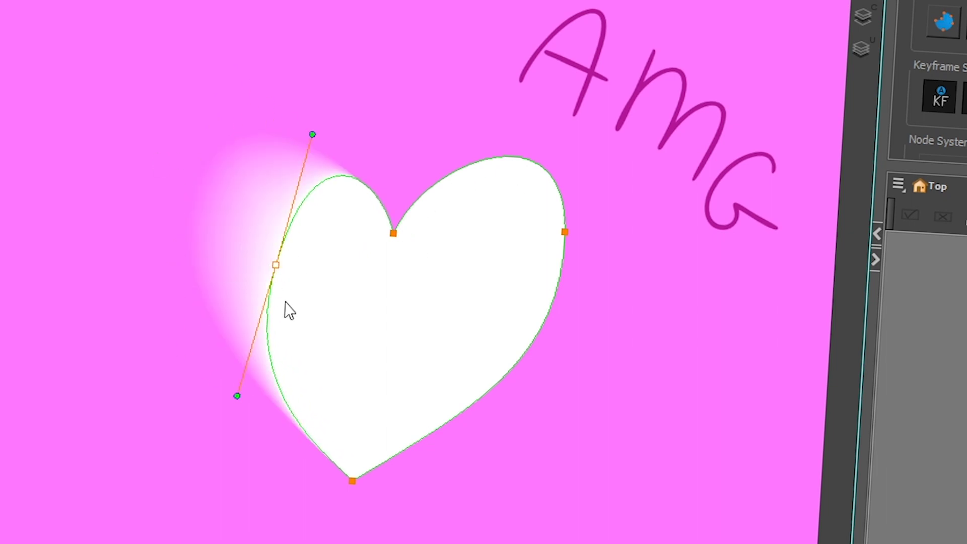
left_click_drag(393, 233, 382, 321)
left_click_drag(564, 232, 448, 303)
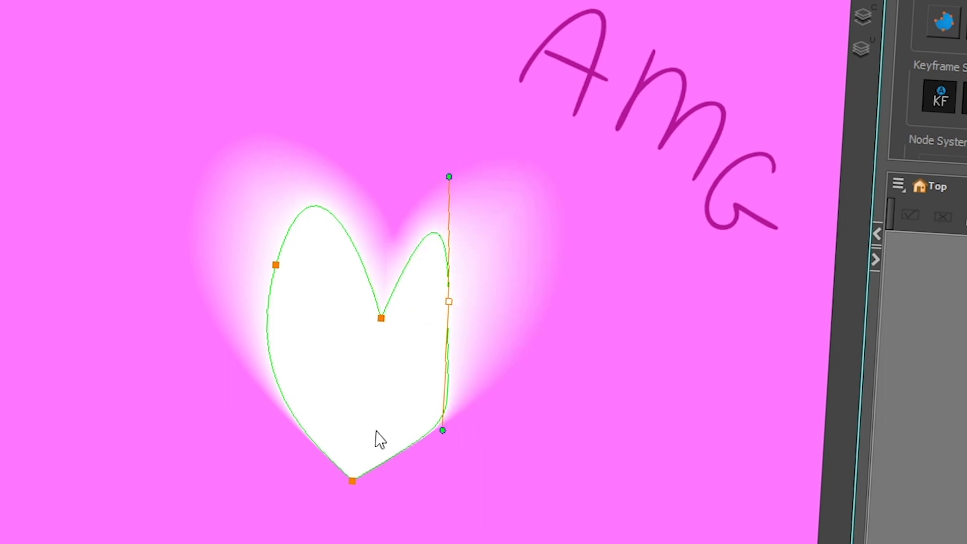
left_click_drag(353, 480, 370, 388)
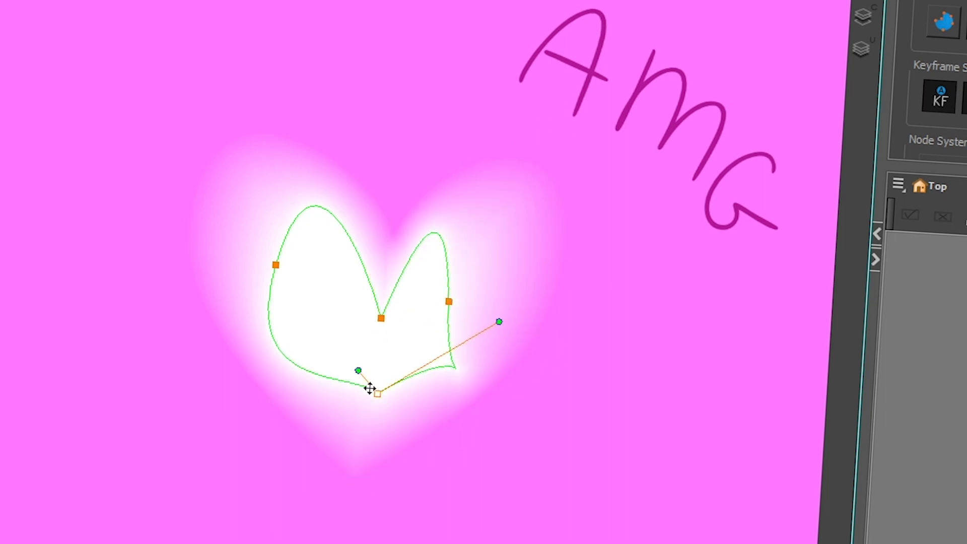
Step: Undo the inner contour point moves on the heart matte
key("ctrl+z")
key("ctrl+z")
key("ctrl+z")
key("ctrl+z")
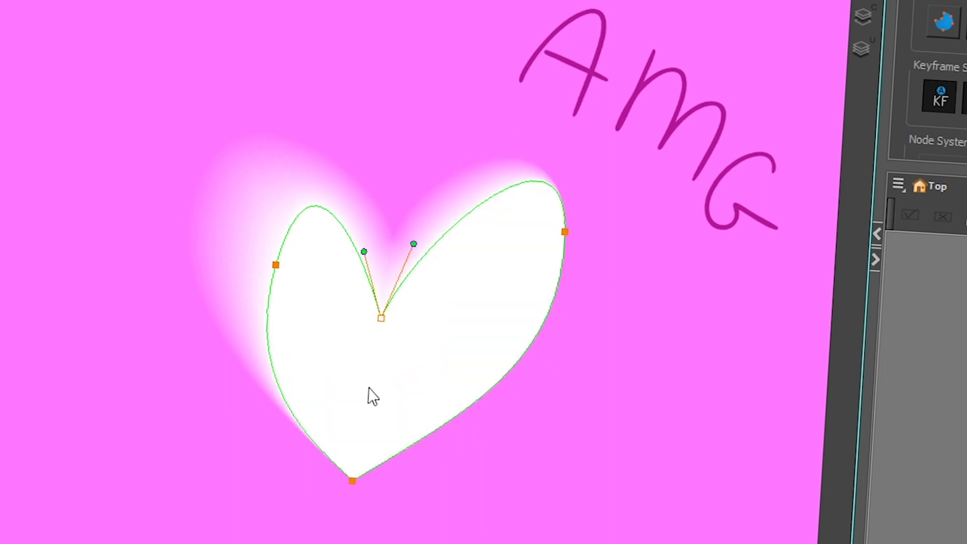
key("ctrl+z")
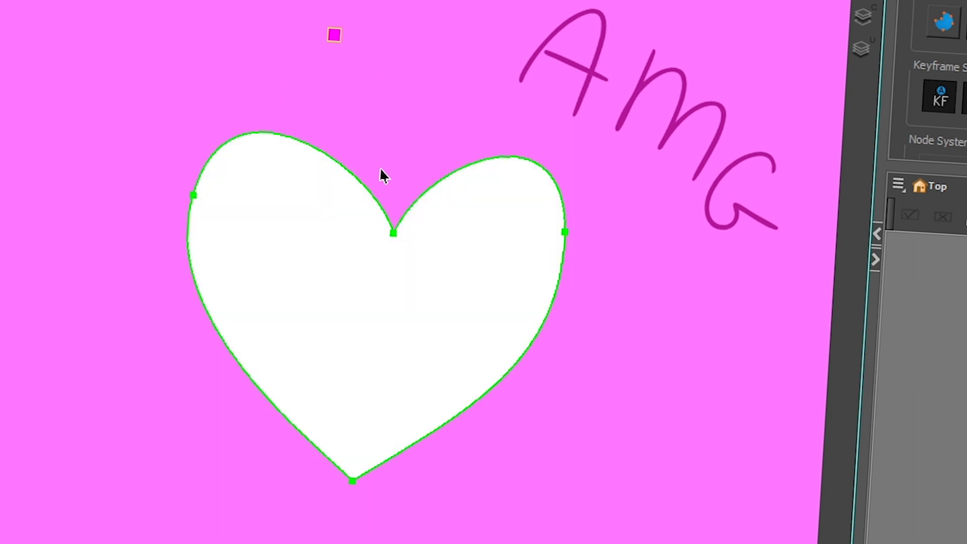
Step: Enable Control Selection Mode to group-select the inner contour's control points, and select the matte generator's keyframe at frame 1
left_click(380, 167)
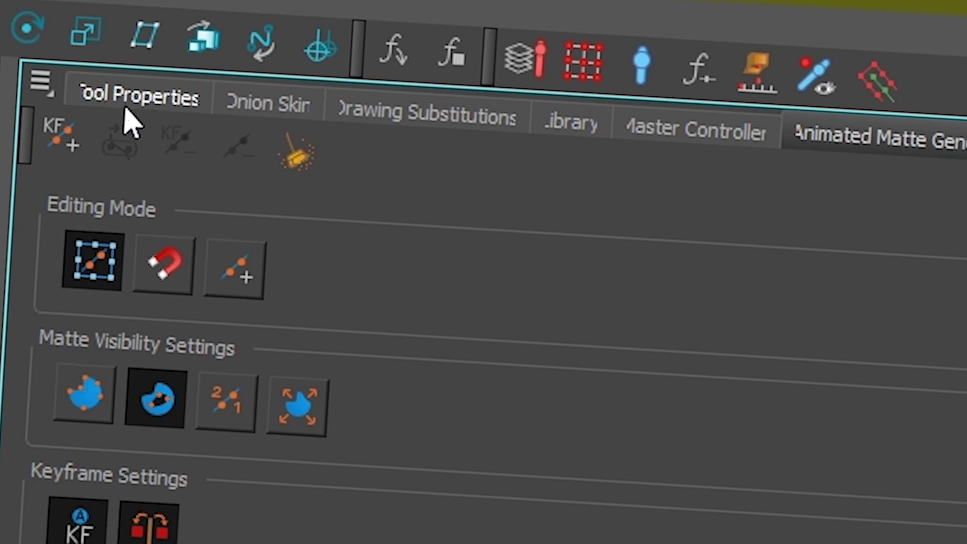
left_click(112, 96)
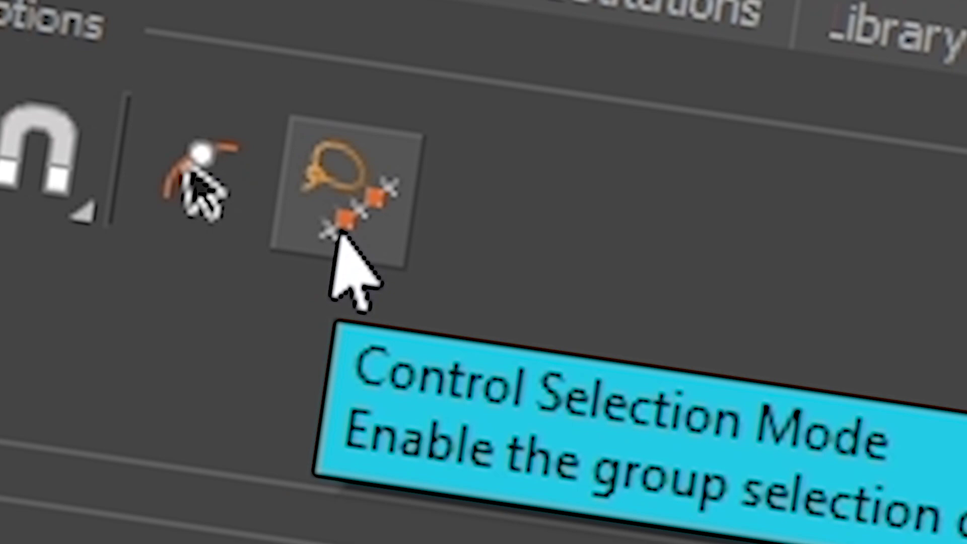
left_click(313, 201)
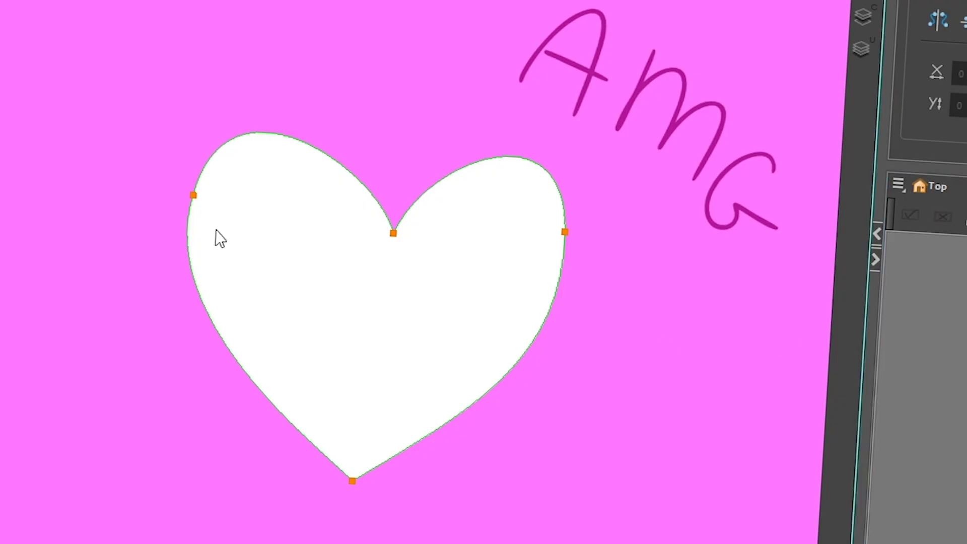
mouse_move(394, 163)
left_mouse_down()
mouse_move(199, 207)
mouse_move(65, 159)
mouse_move(255, 282)
mouse_move(145, 163)
mouse_move(239, 270)
left_mouse_up()
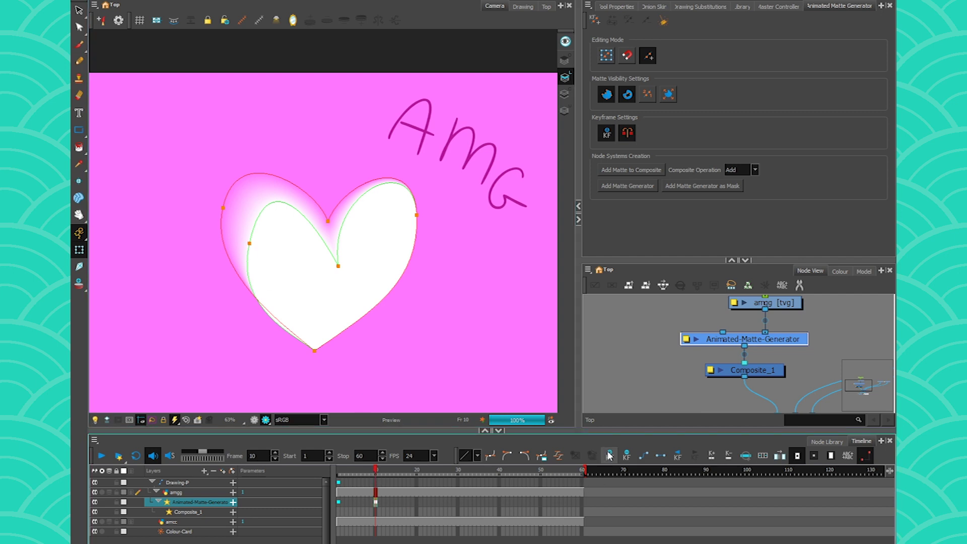
left_click(338, 502)
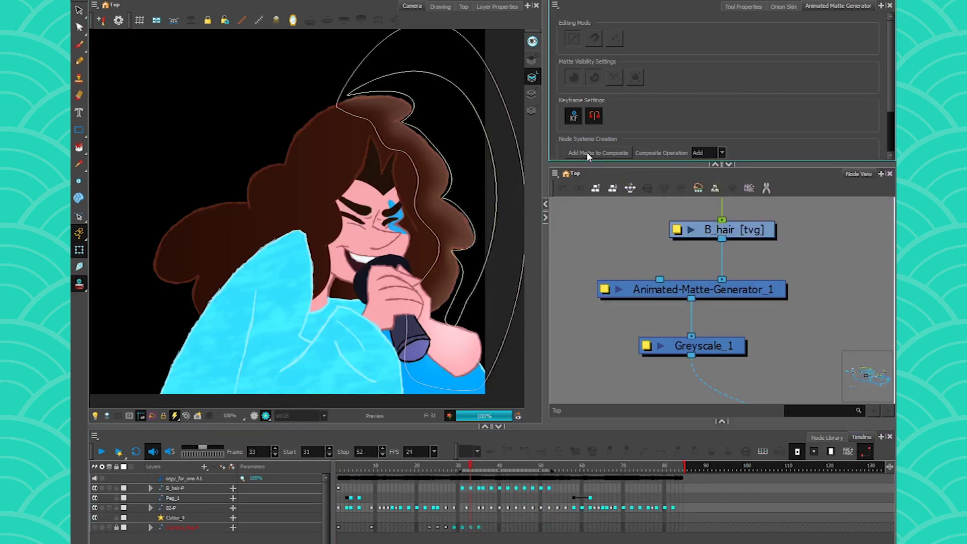
Step: Inspect the B_hair drawing on its own in the Drawing view, and return to the Camera view
left_click(745, 231)
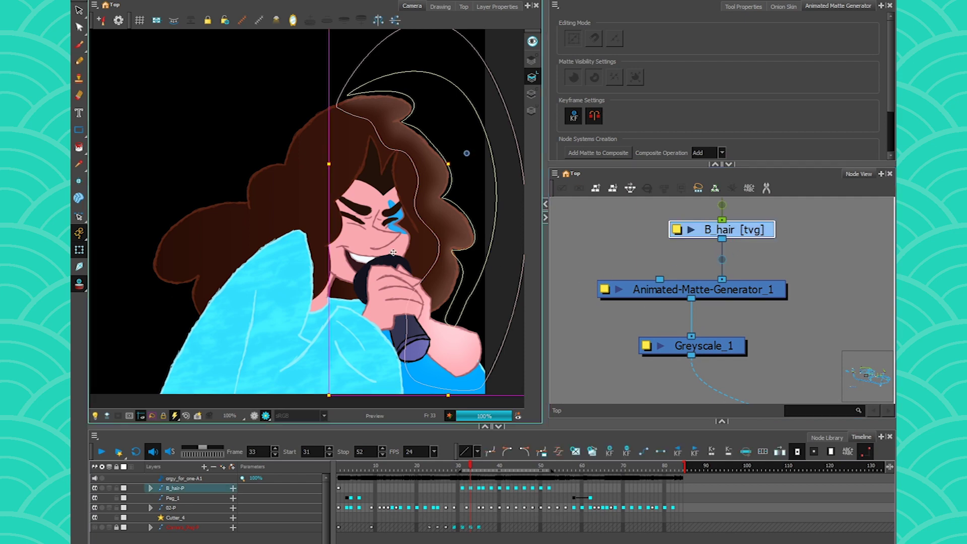
left_click(441, 7)
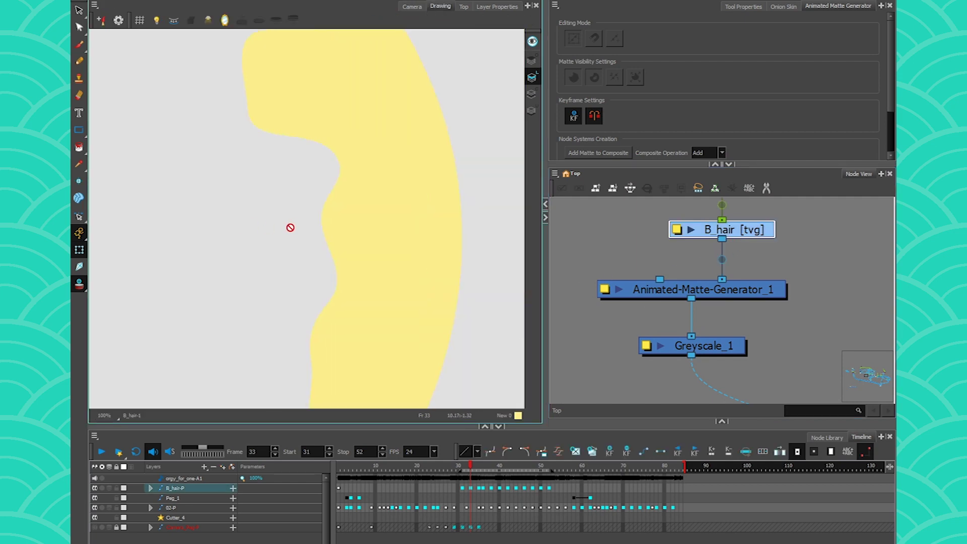
left_click(412, 7)
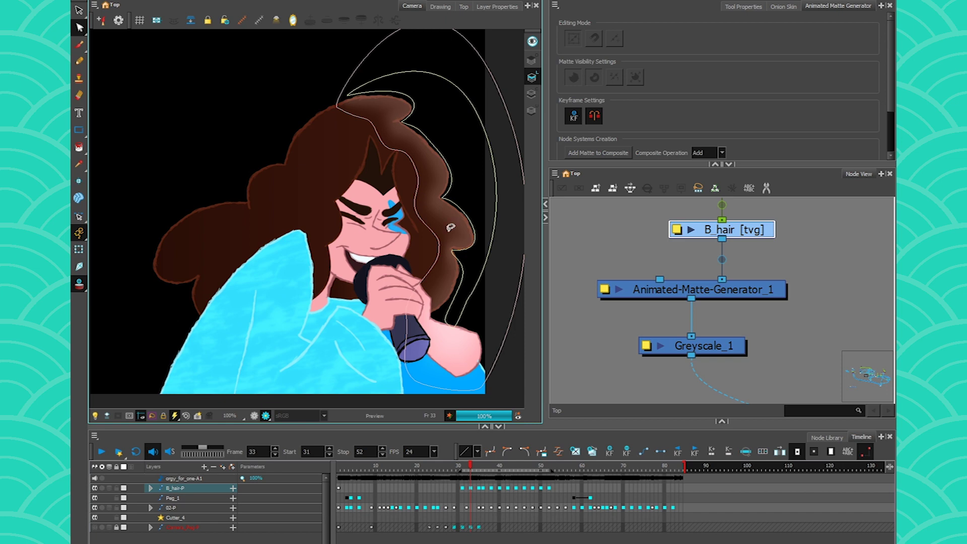
Step: Compare the B_hair-P peg's poses at frames 31, 33 and 29 with the Transform tool active
left_click(79, 250)
key("comma")
key("comma")
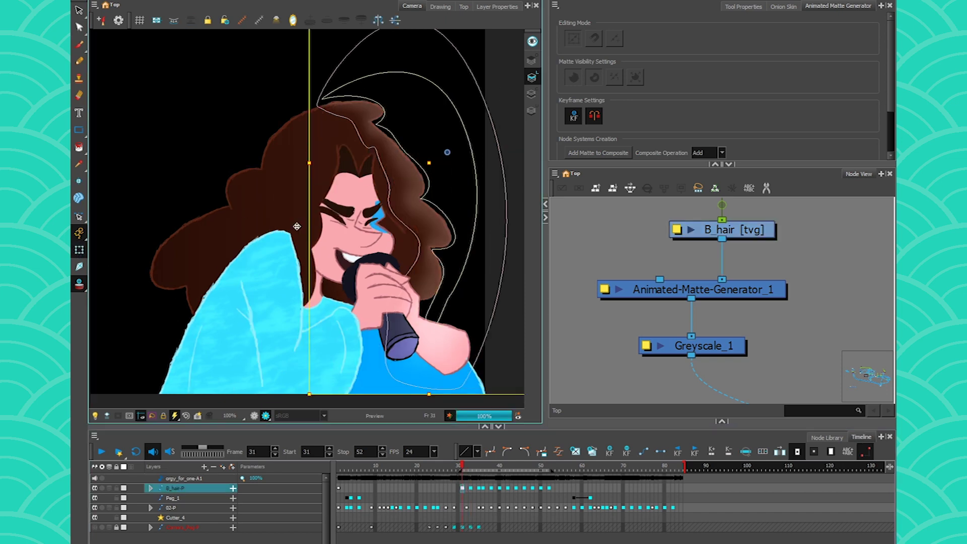
left_click(471, 488)
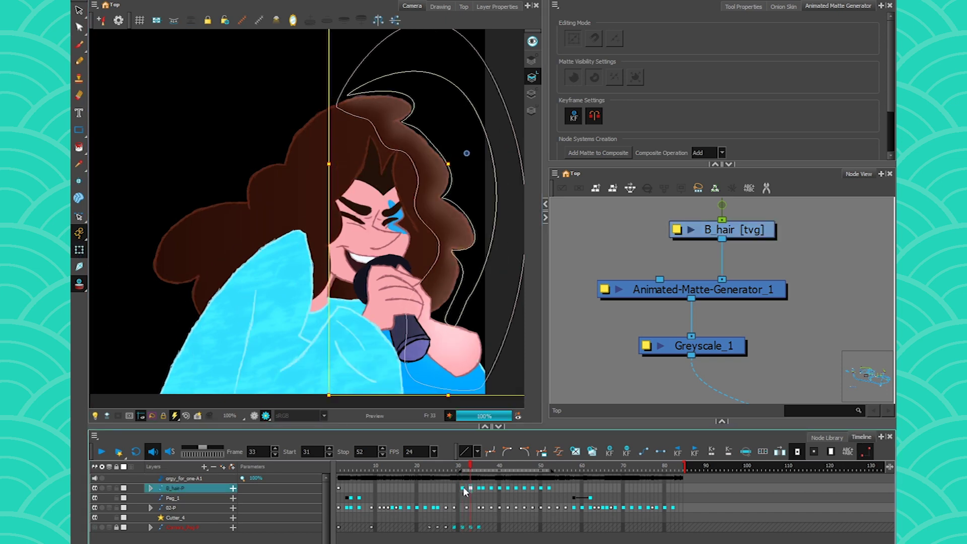
left_click(462, 488)
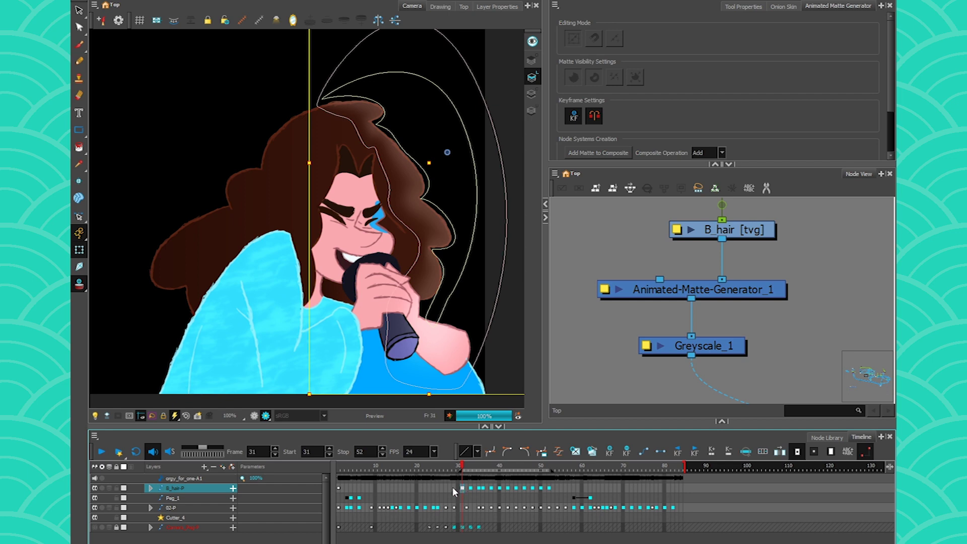
left_click(453, 487)
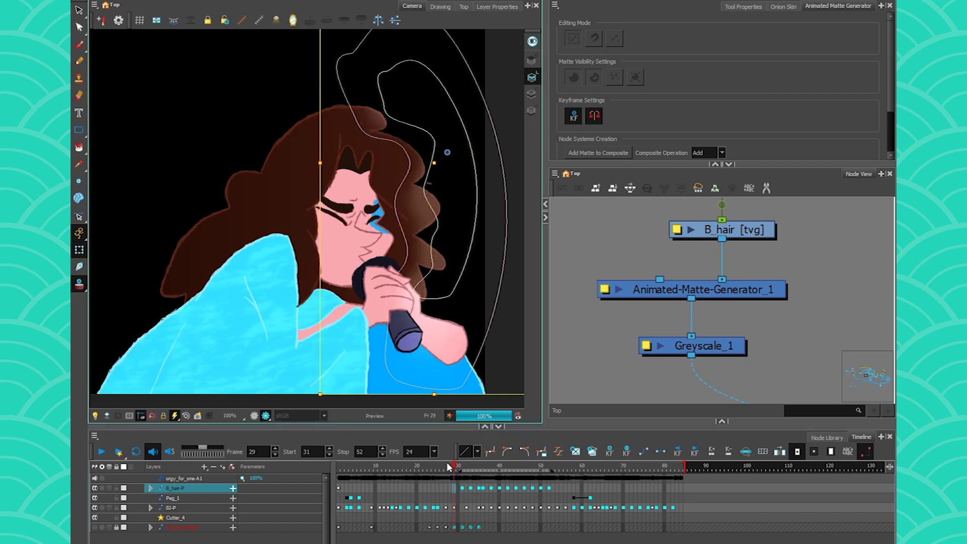
Step: Copy the B_hair-P keyframe from frame 31 to frame 29 and select the Animated-Matte-Generator_1 node
left_click(462, 488)
left_click(452, 488)
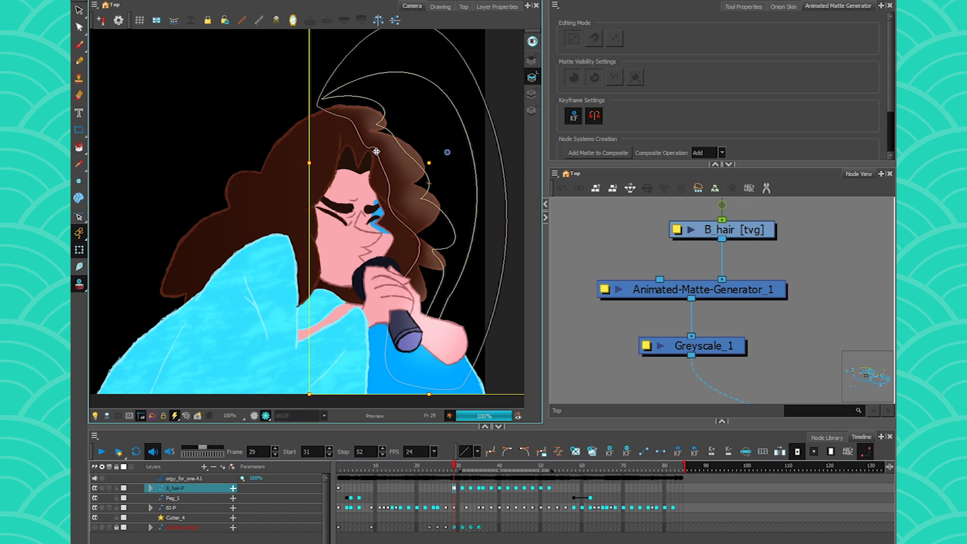
left_click(667, 300)
left_click(664, 295)
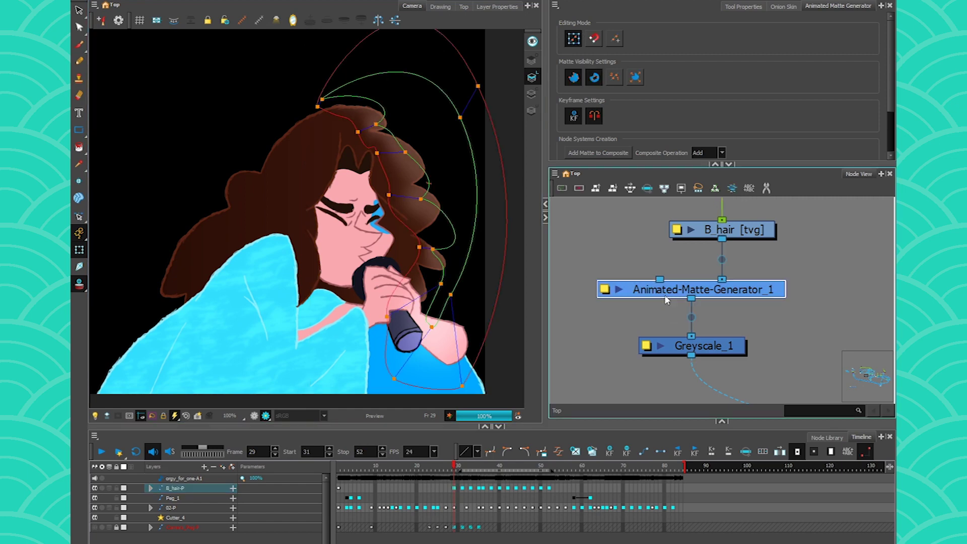
Step: Reposition the Animated-Matte-Generator_1 contour points to follow the upper hair curls at frame 29
left_click(78, 250)
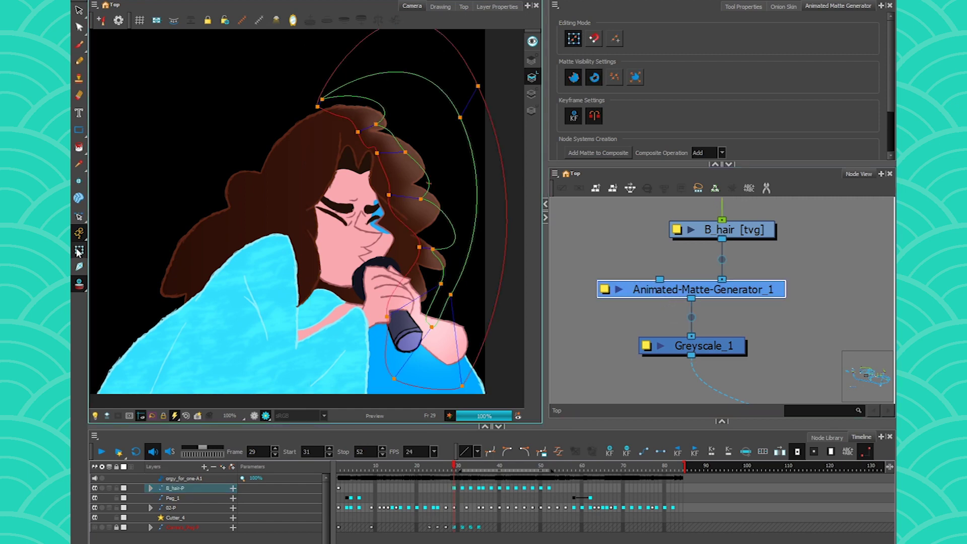
left_click(242, 22)
left_click(242, 21)
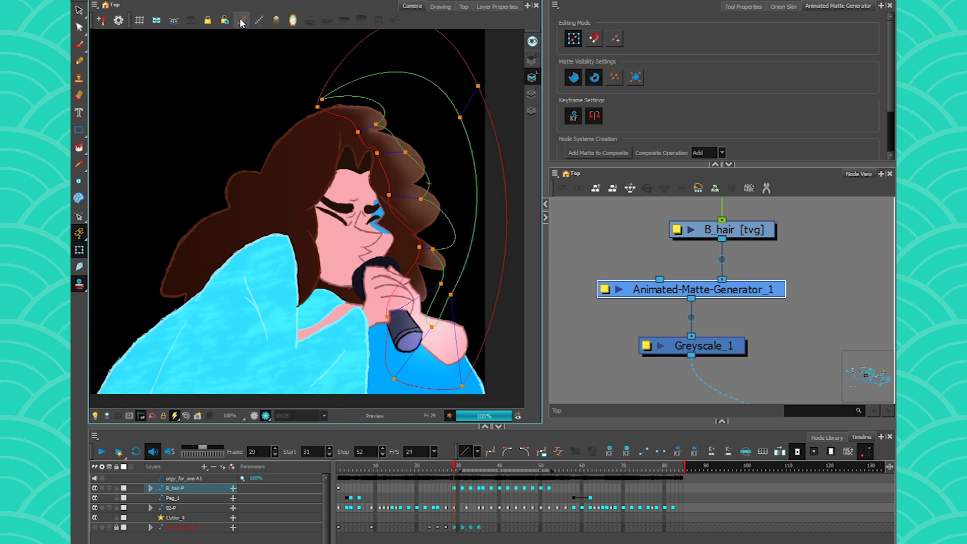
left_click_drag(377, 126, 406, 134)
left_click(379, 131)
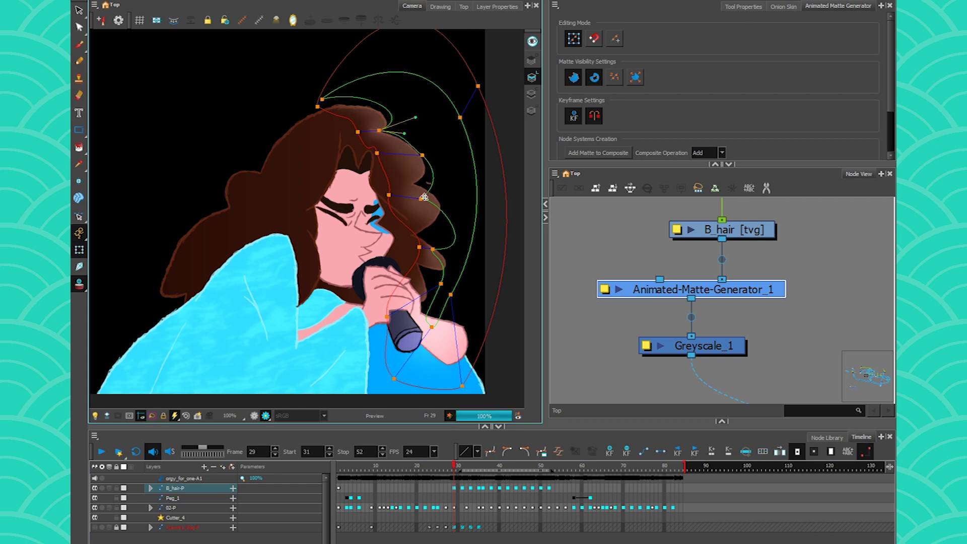
left_click_drag(420, 199, 437, 183)
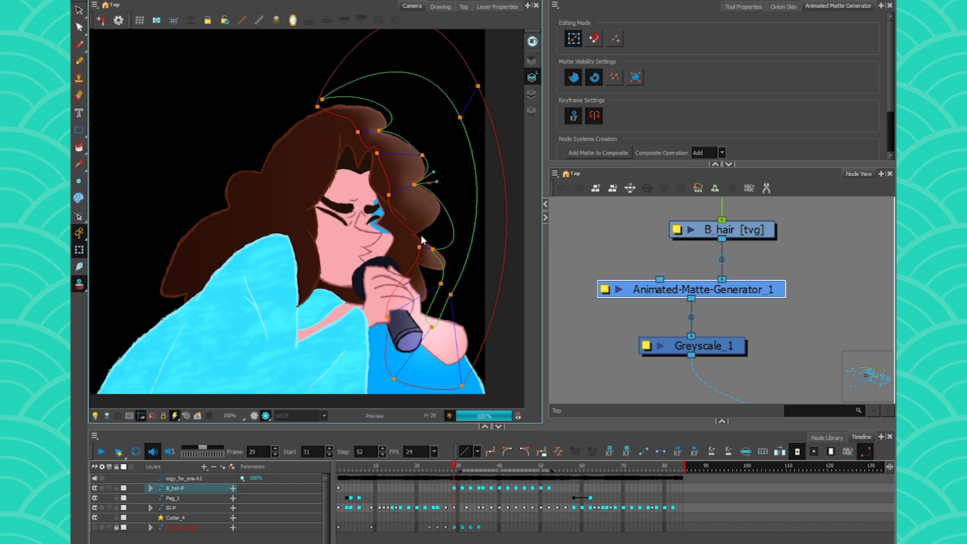
Step: Fit the lower contour points and their handles to the hair curls around the raised hand at frame 29
mouse_move(419, 248)
left_mouse_down()
mouse_move(397, 236)
mouse_move(418, 235)
left_mouse_up()
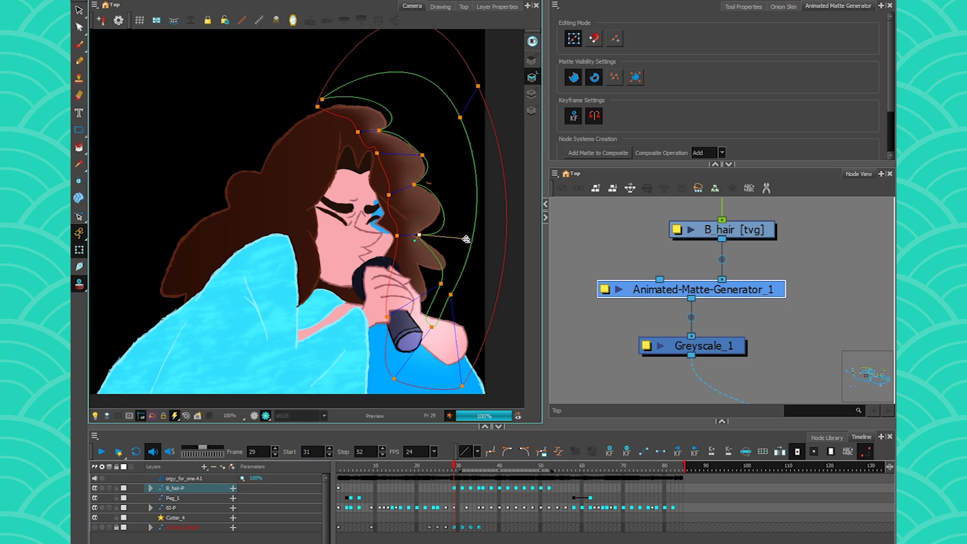
left_click_drag(441, 284, 447, 268)
left_click_drag(387, 316, 404, 264)
mouse_move(431, 326)
left_mouse_down()
mouse_move(429, 283)
mouse_move(442, 318)
left_mouse_up()
left_click_drag(433, 280, 430, 271)
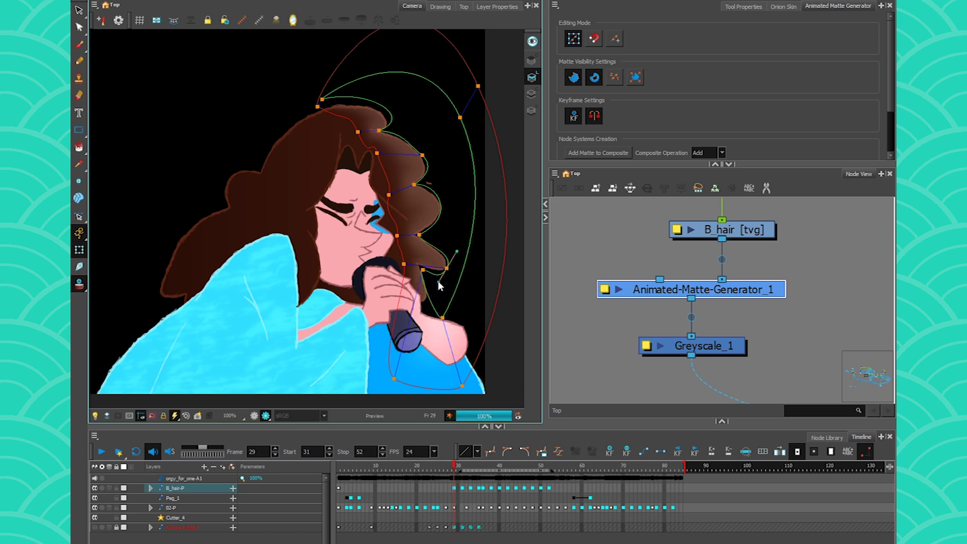
Step: Adjust the contour points at the crown of the hair and reshape the red contour beside the face at frame 29
left_click(378, 130)
mouse_move(318, 107)
left_mouse_down()
mouse_move(304, 123)
mouse_move(322, 102)
left_mouse_up()
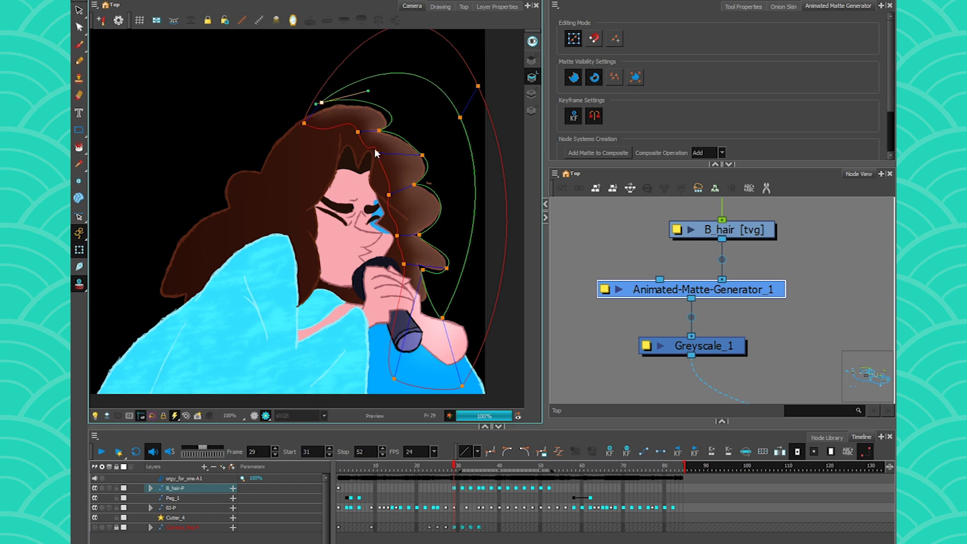
left_click_drag(388, 195, 418, 212)
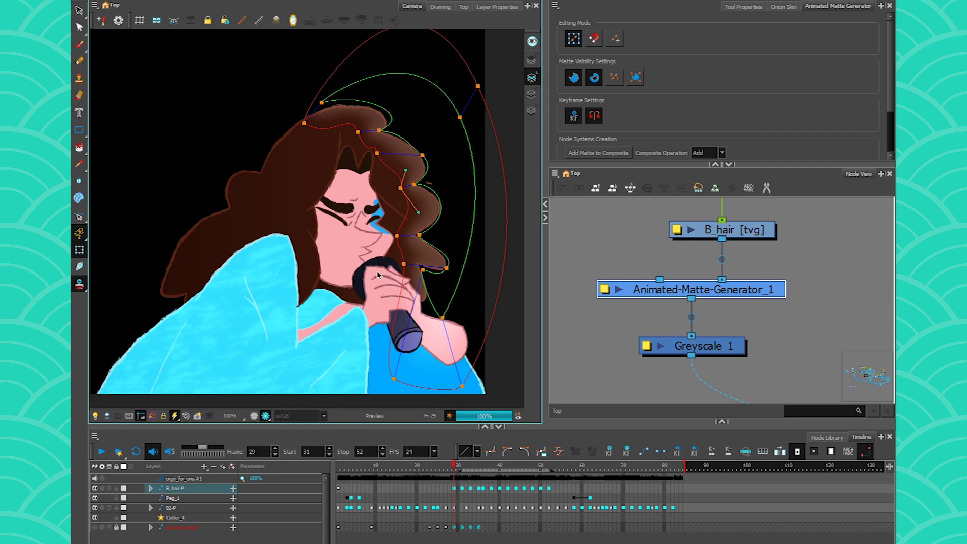
Step: Step forward from frame 29 to frame 40 to check how the matte contours follow the hair
key("period")
key("period")
key("period")
key("period")
key("period")
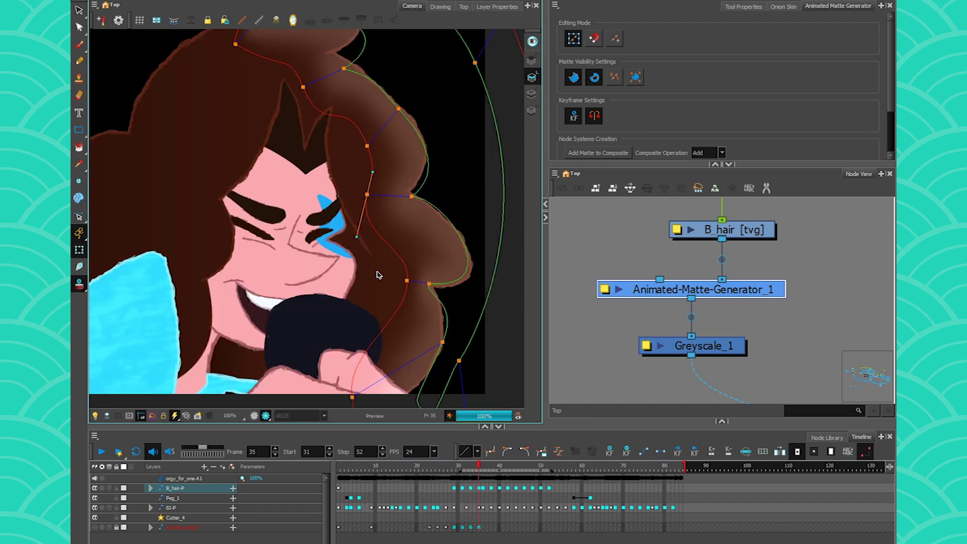
scroll(385, 255, "down", 1)
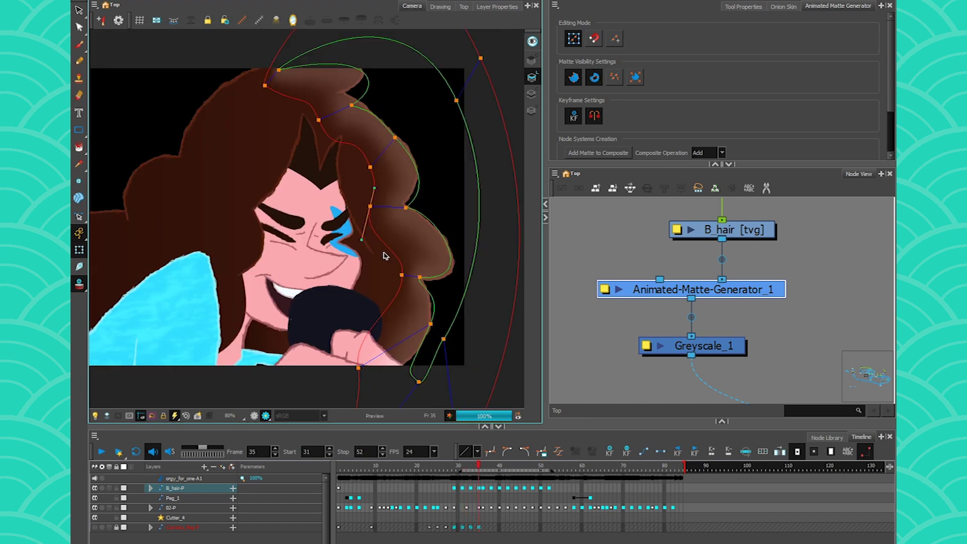
key("period")
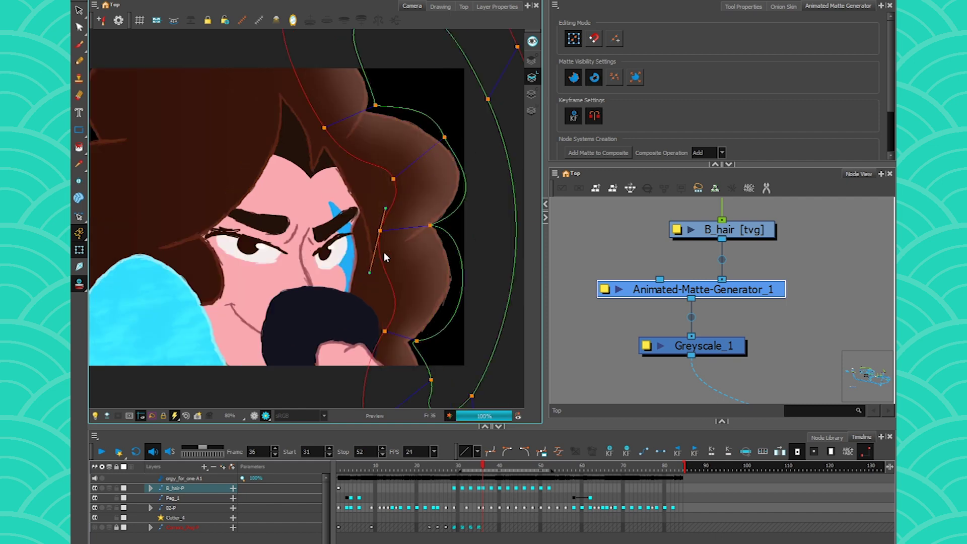
key("period")
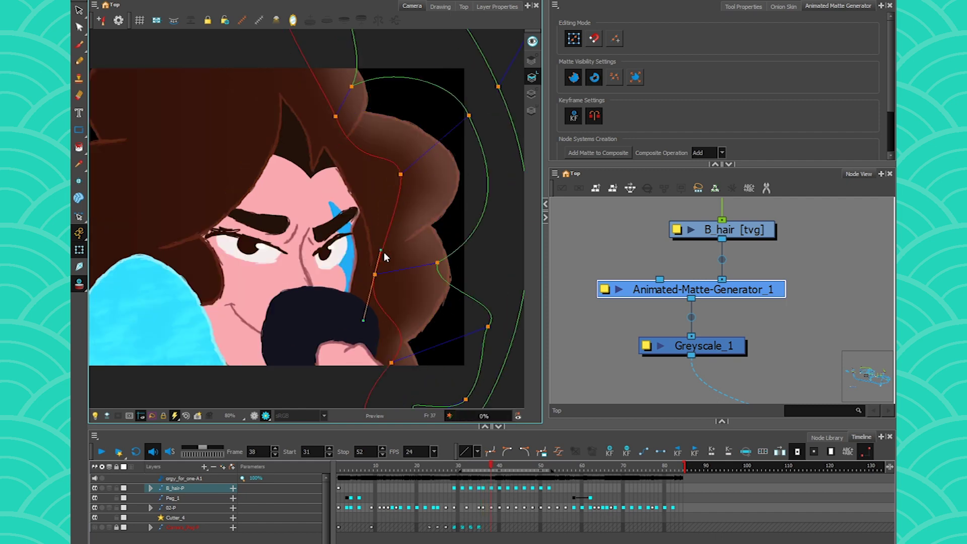
key("period")
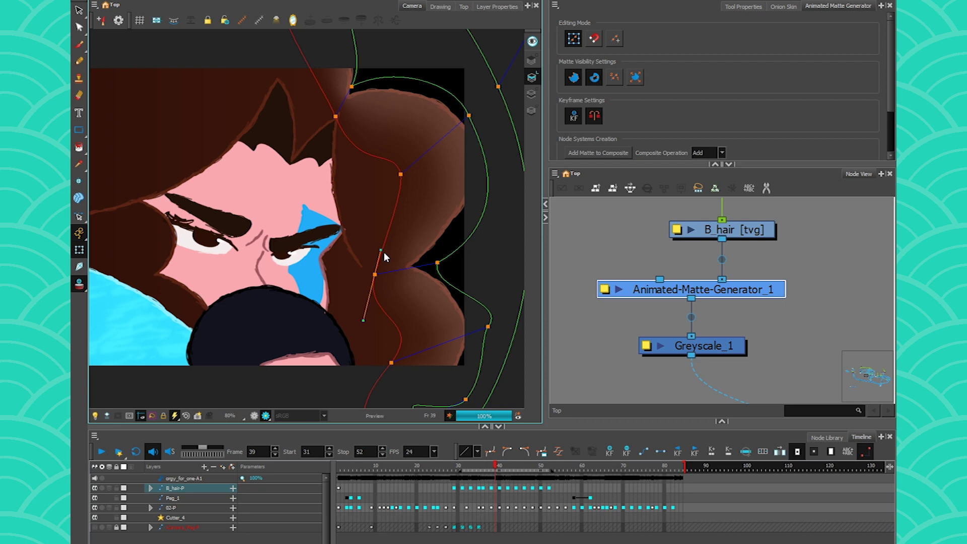
key("period")
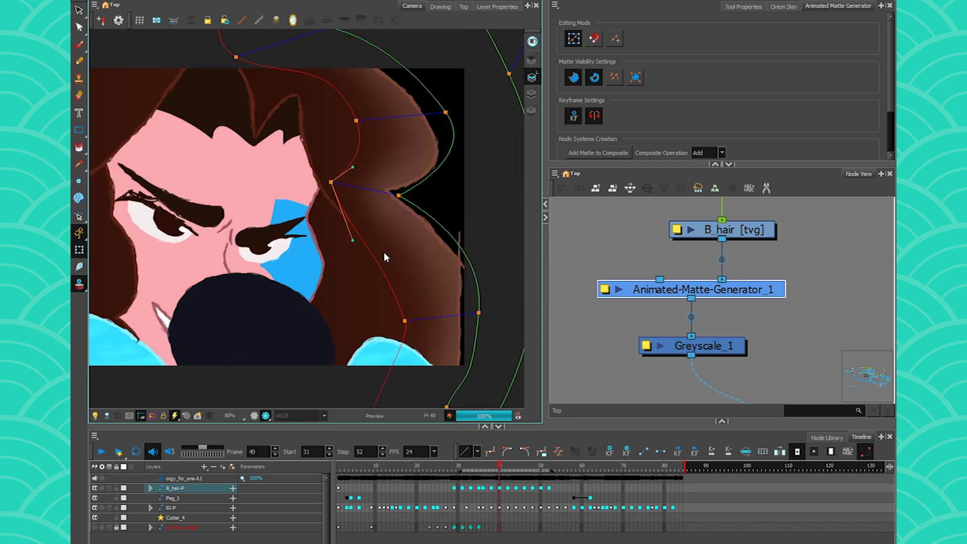
scroll(369, 250, "down", 1)
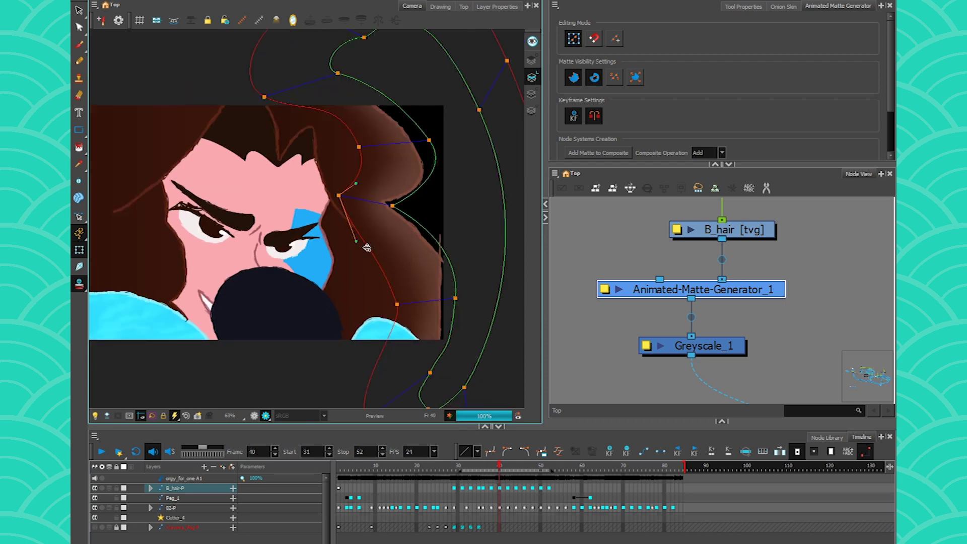
left_click_drag(203, 368, 261, 373)
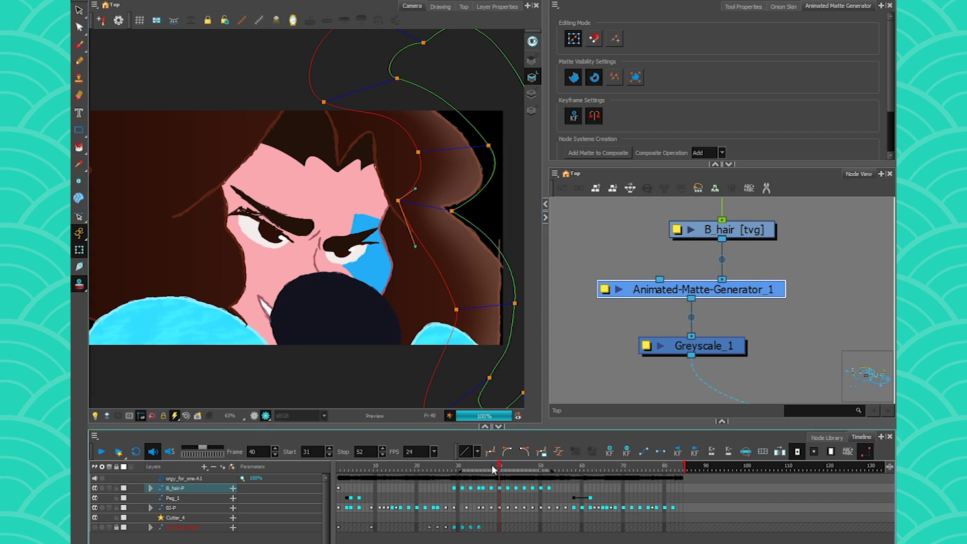
Step: Scrub ahead to frame 46 and return to frame 33 to inspect the shading on the hair
left_click_drag(493, 468, 520, 469)
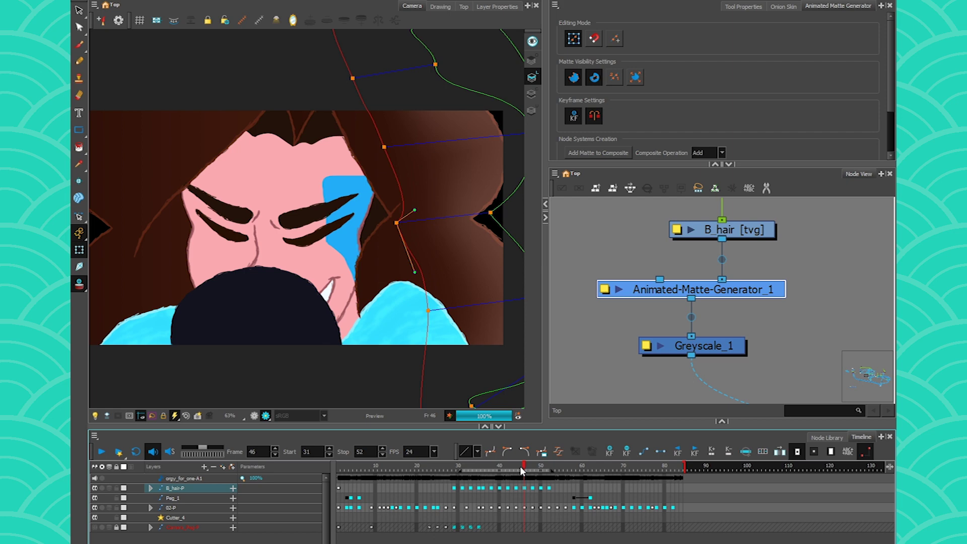
left_click_drag(482, 464, 471, 467)
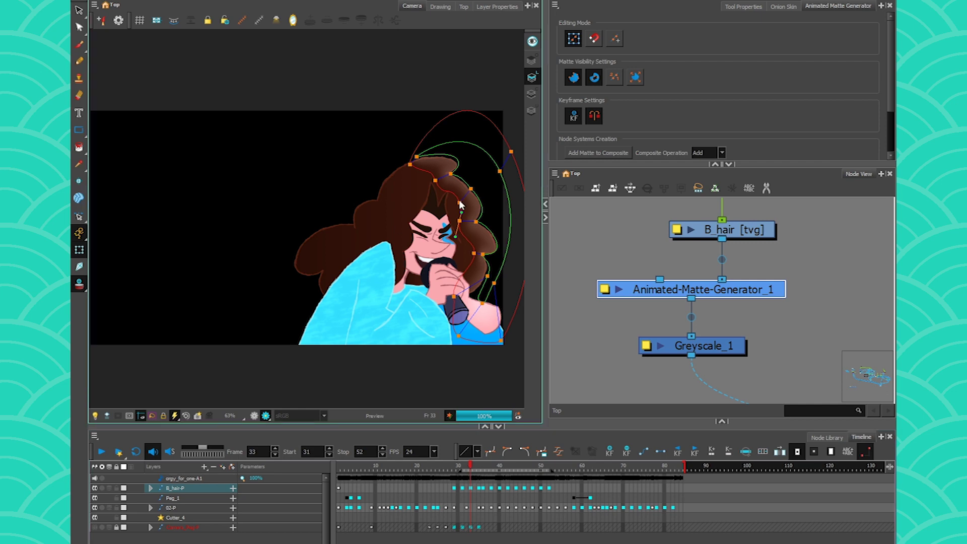
scroll(478, 223, "up", 3)
left_click_drag(471, 257, 381, 260)
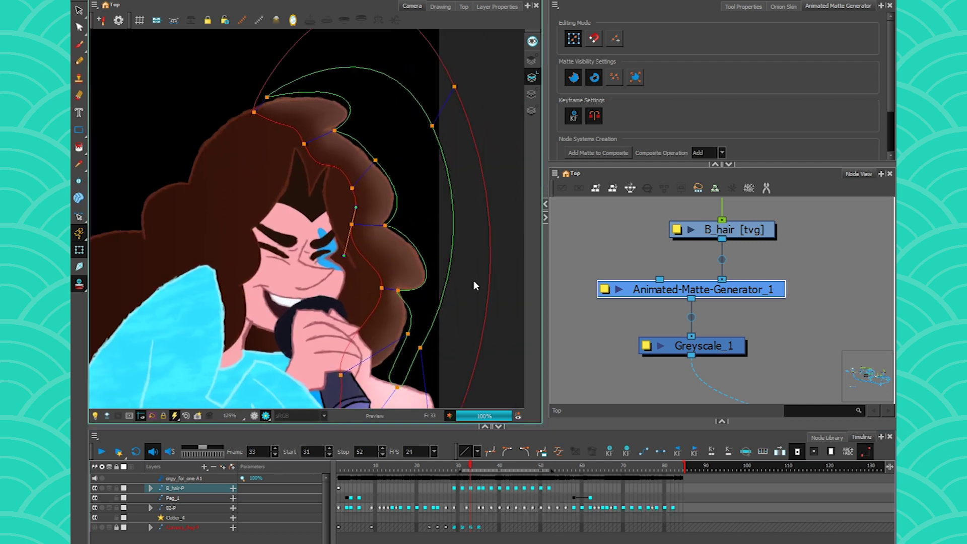
Step: Try the Outer Contour output type in the Animated-Matte-Generator_1 layer properties, and switch back to Feathered
left_click(605, 290)
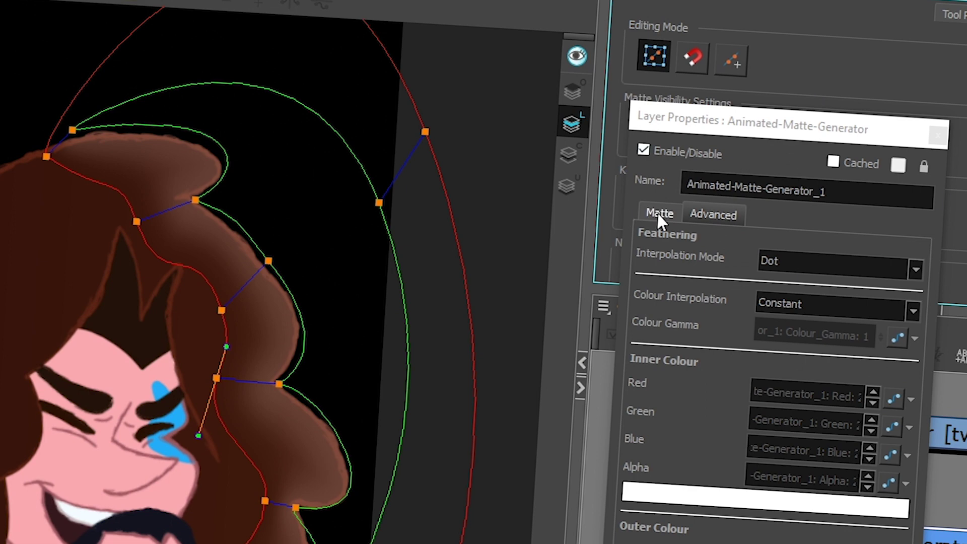
left_click(658, 213)
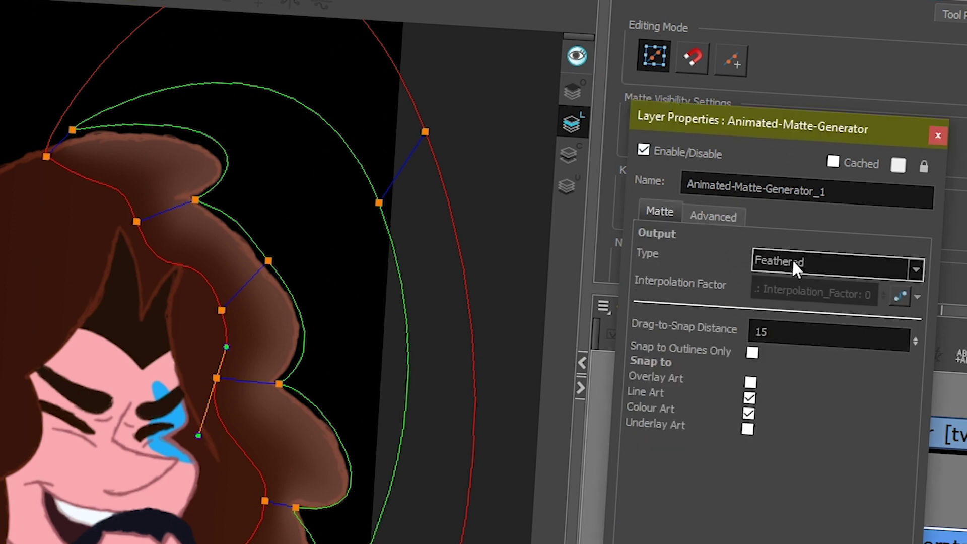
left_click(814, 262)
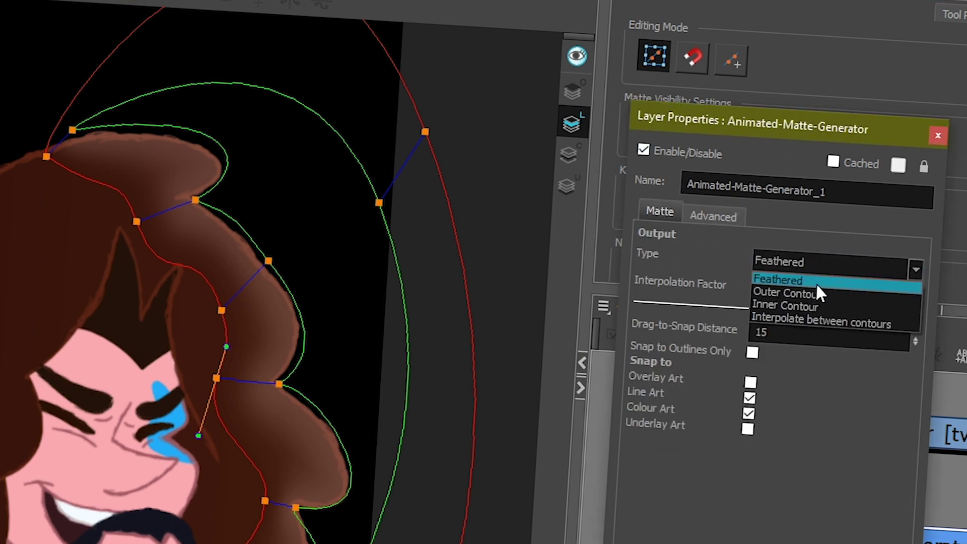
left_click(815, 288)
scroll(10, 131, "up", 5)
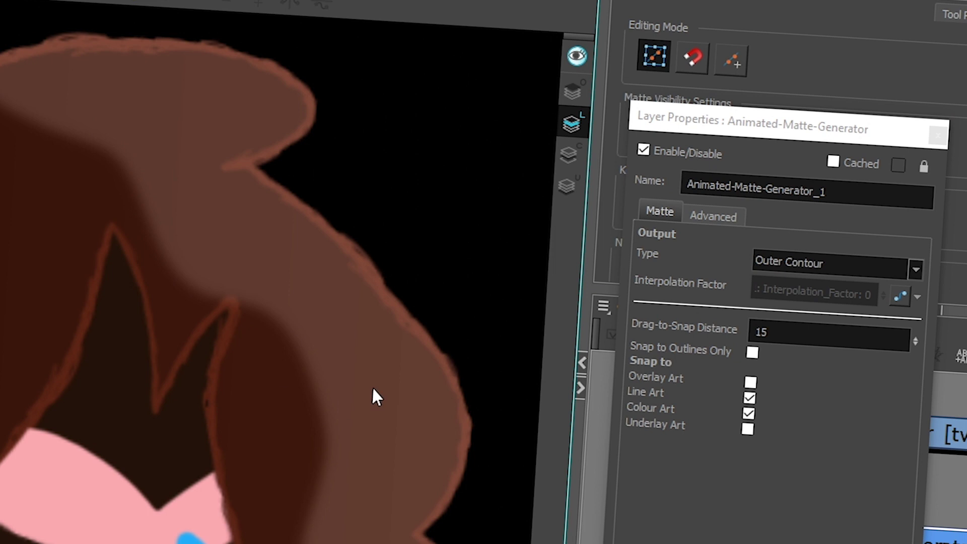
left_click(781, 262)
left_click(779, 277)
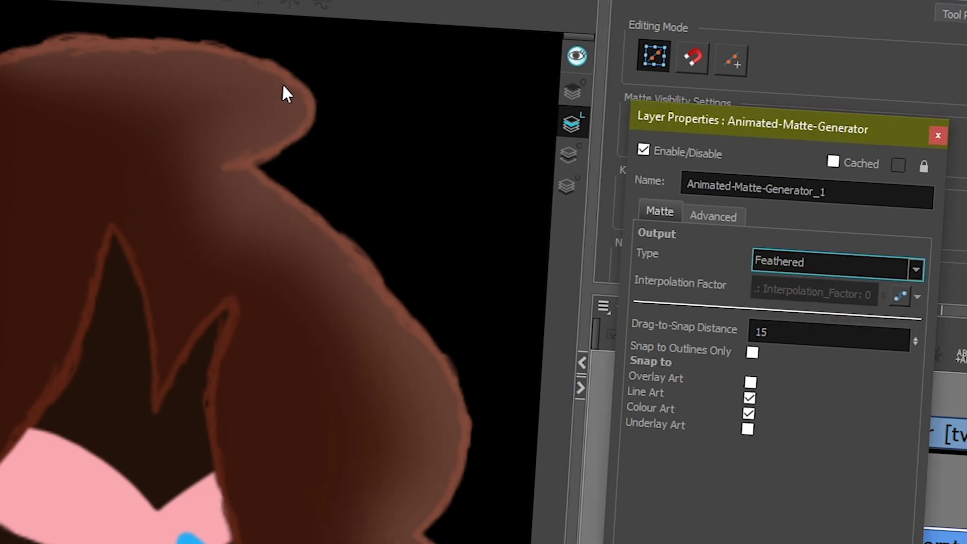
Step: Try the Distance interpolation mode in the matte generator's advanced feathering settings, and return it to Dot
left_click(716, 218)
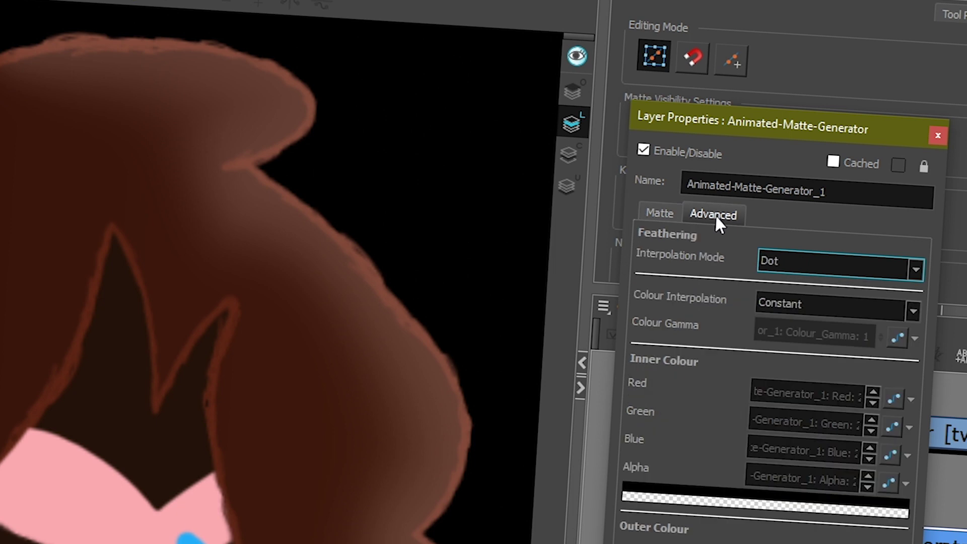
left_click(802, 262)
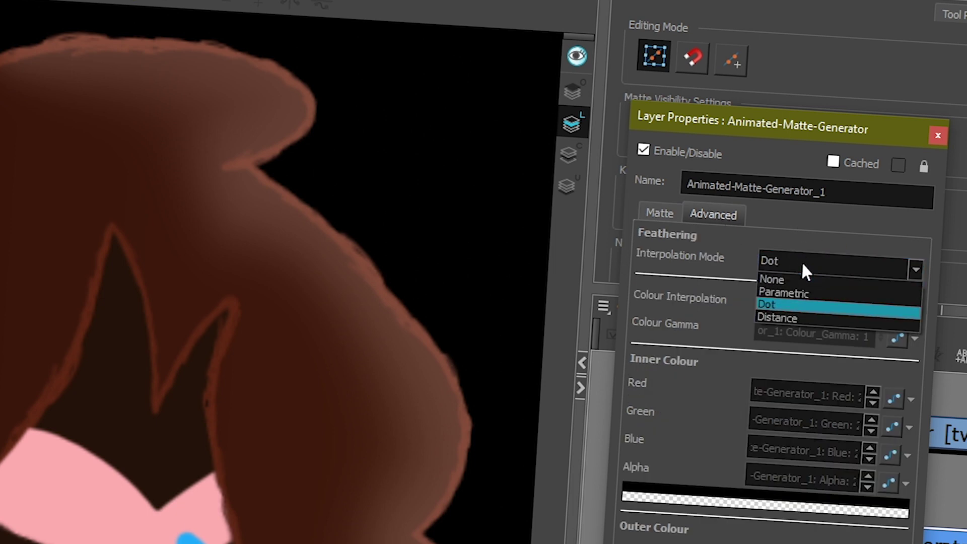
left_click(795, 293)
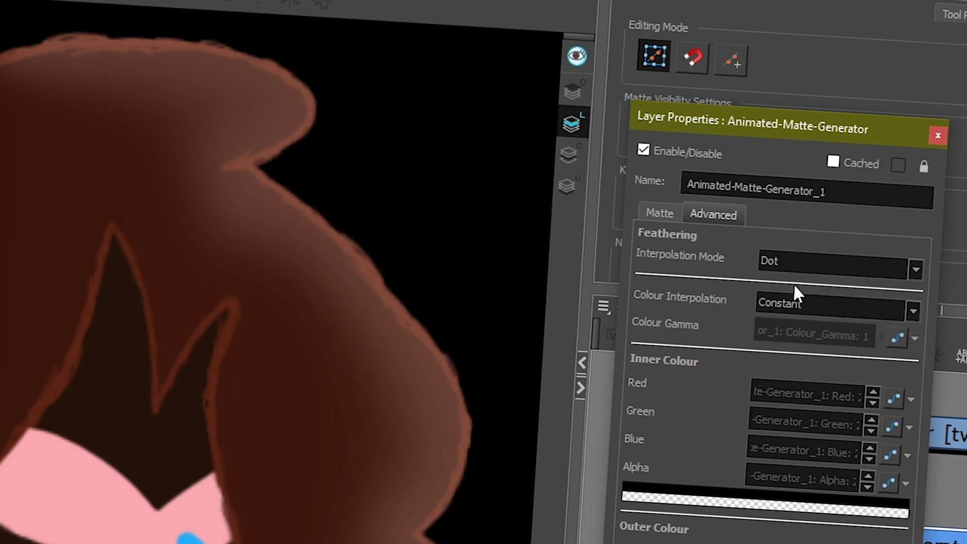
left_click(797, 263)
left_click(801, 318)
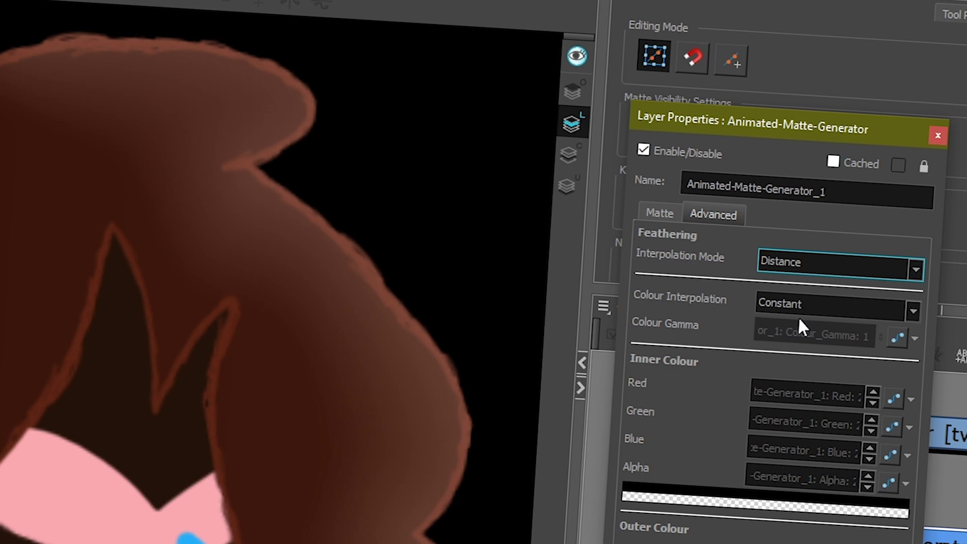
key("Up")
left_click(792, 275)
left_click(793, 282)
Step: Try Linear 2 Colours as the colour interpolation with a yellow inner colour (R 255, G 255, B 0), and close the layer properties
left_click(803, 305)
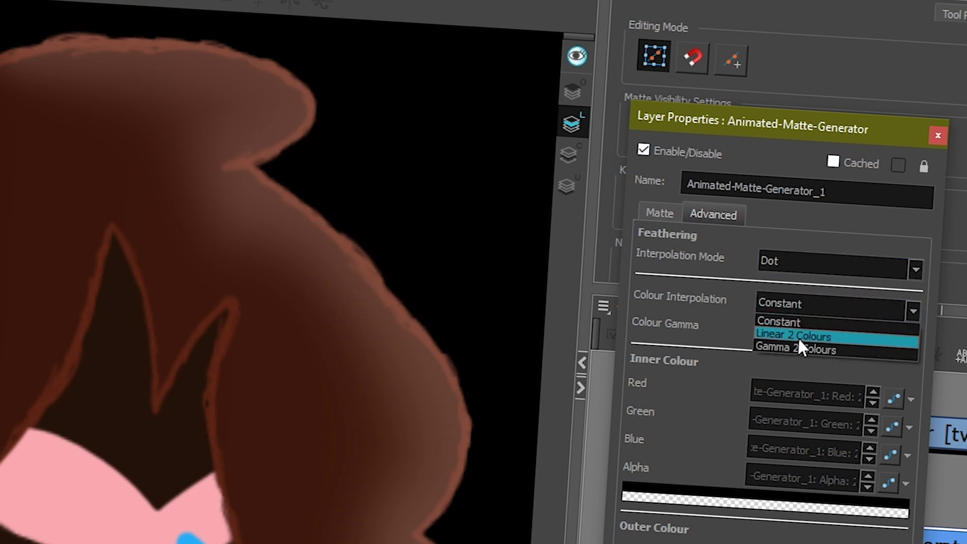
left_click(797, 335)
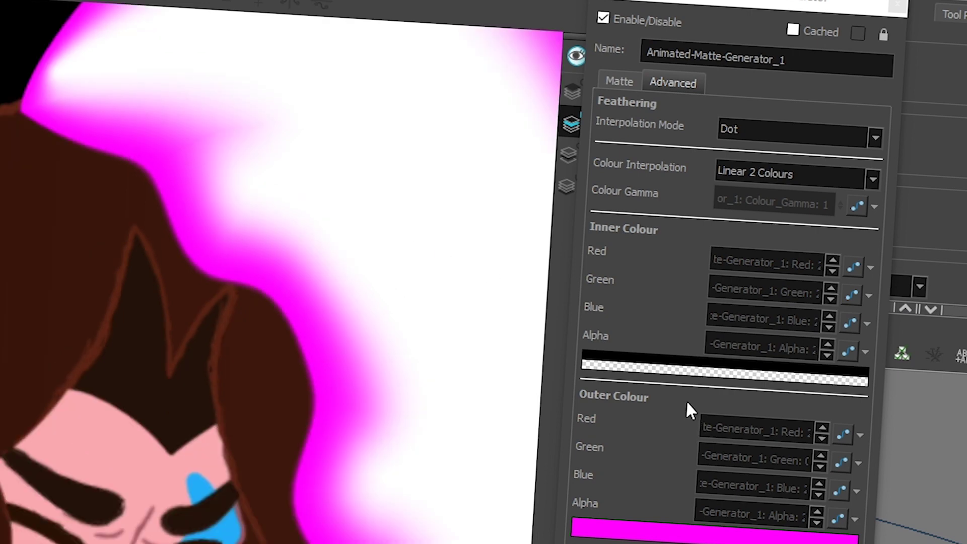
left_click(665, 373)
left_click_drag(414, 446, 496, 543)
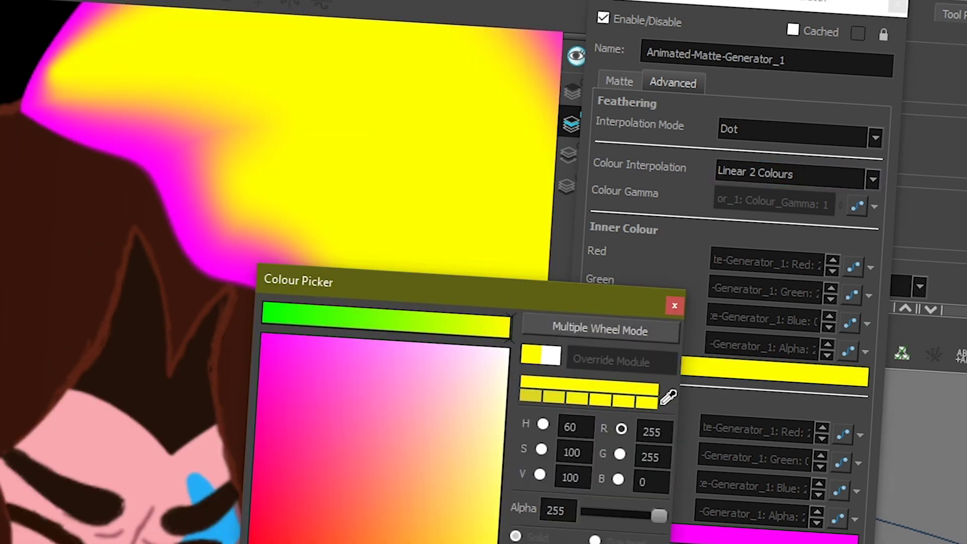
left_click(675, 306)
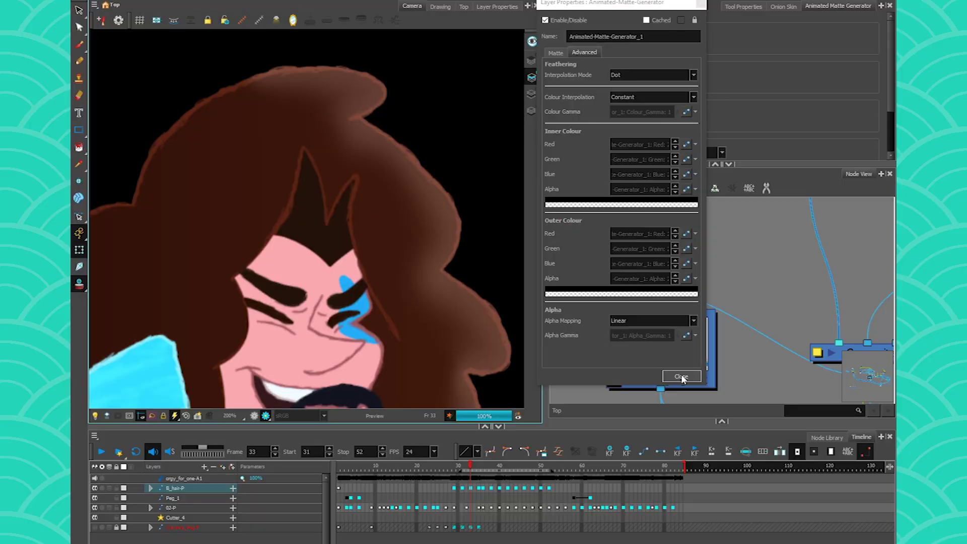
left_click(681, 377)
Step: Enlarge the Node View and trace the Highlight_2 node's matte input to the B_hair, Animated-Matte-Generator_1 and Greyscale_1 chain
left_click_drag(688, 165, 698, 30)
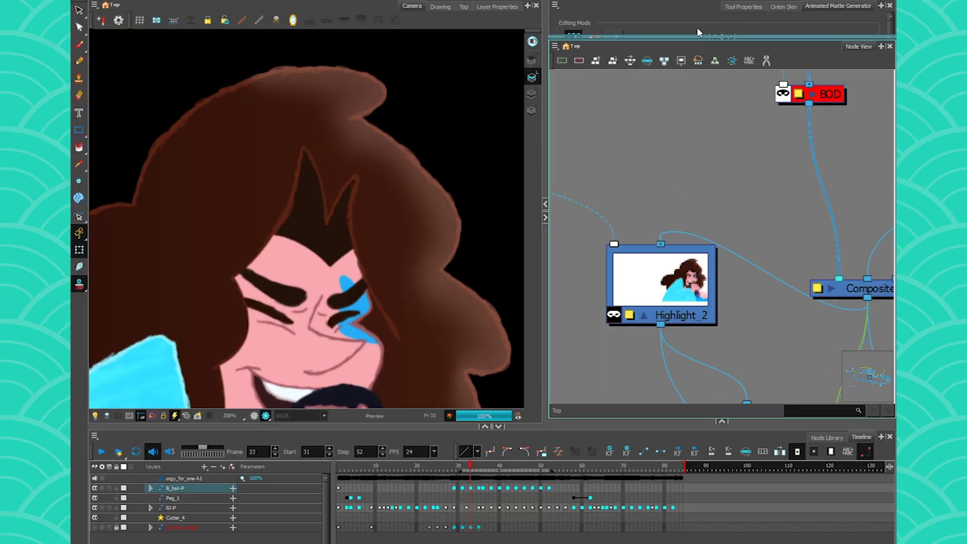
scroll(613, 300, "down", 2)
left_click(648, 267)
left_click(639, 287)
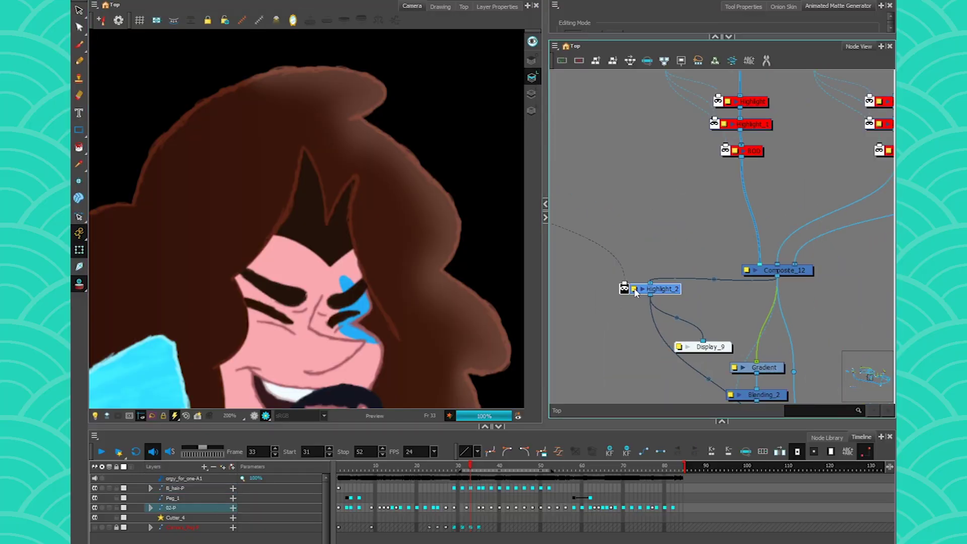
left_click_drag(594, 294, 716, 345)
left_click_drag(574, 280, 647, 336)
scroll(631, 203, "up", 3)
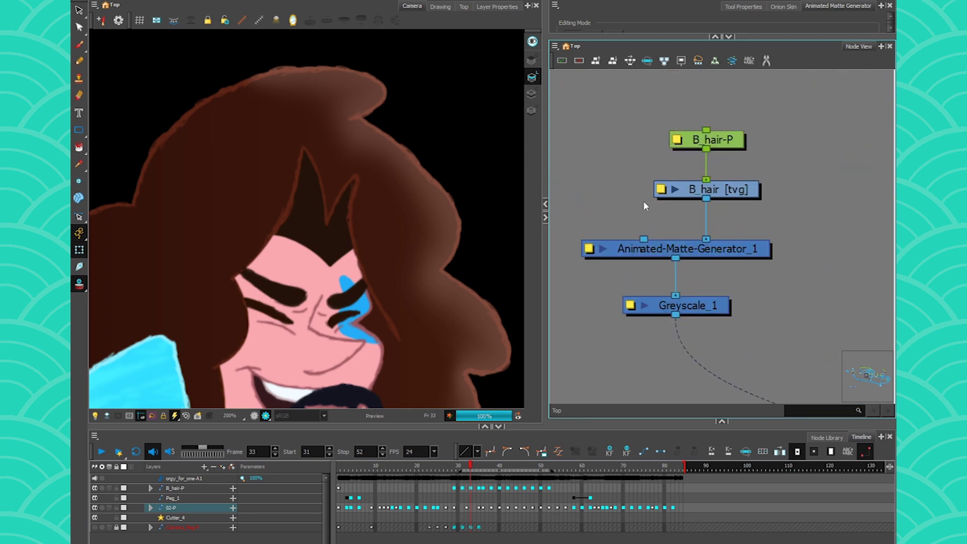
Step: Preview the Greyscale_1 node's output in its thumbnail, and collapse the thumbnail
left_click(717, 308)
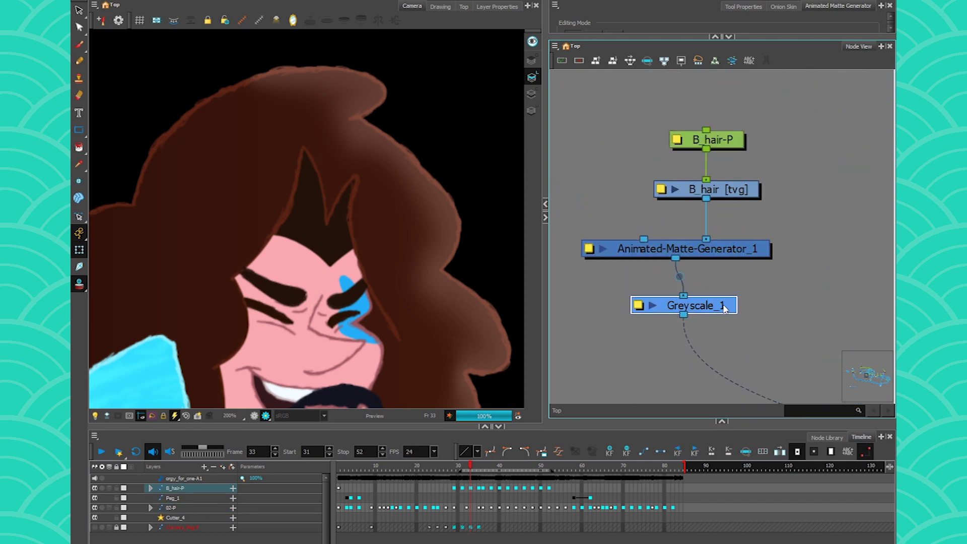
left_click(645, 305)
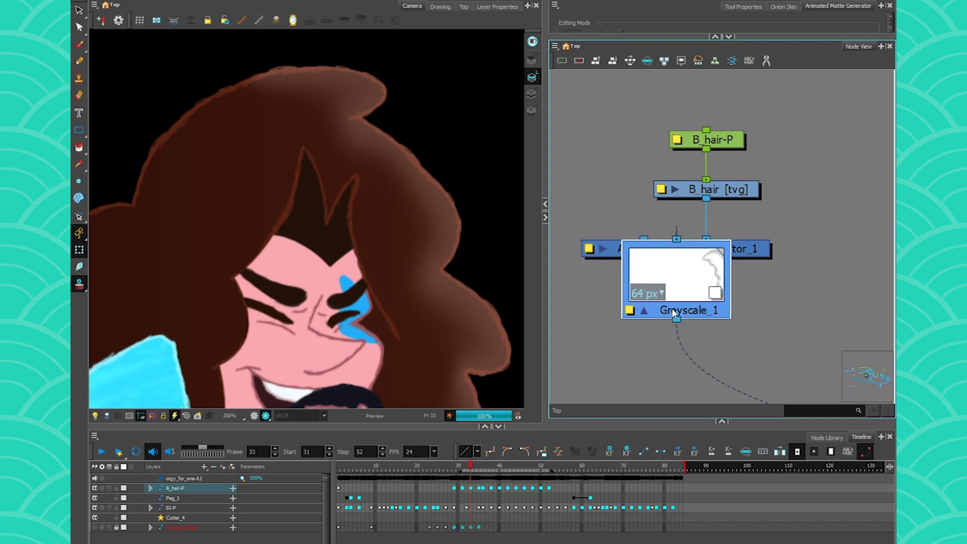
left_click(644, 312)
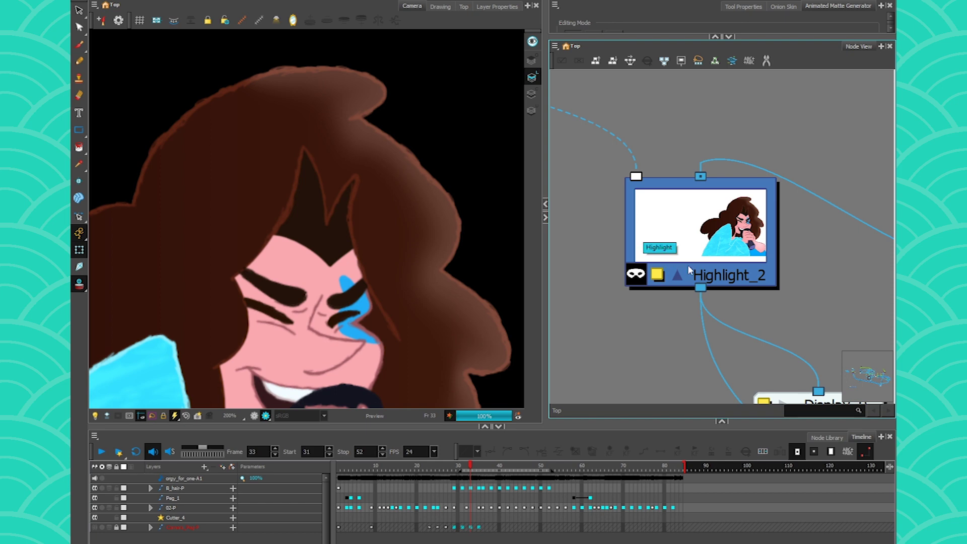
Step: Add a Cutter node into Highlight_2's image input, feed its matte from Greyscale_1, and inspect the cut on the hair
key("Tab")
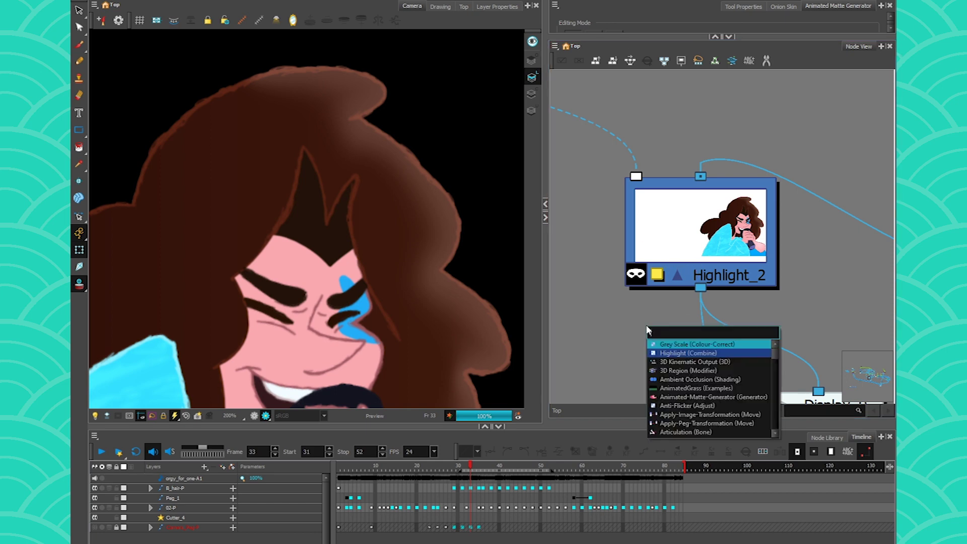
type("cutter")
key("Return")
left_click_drag(686, 311, 680, 161)
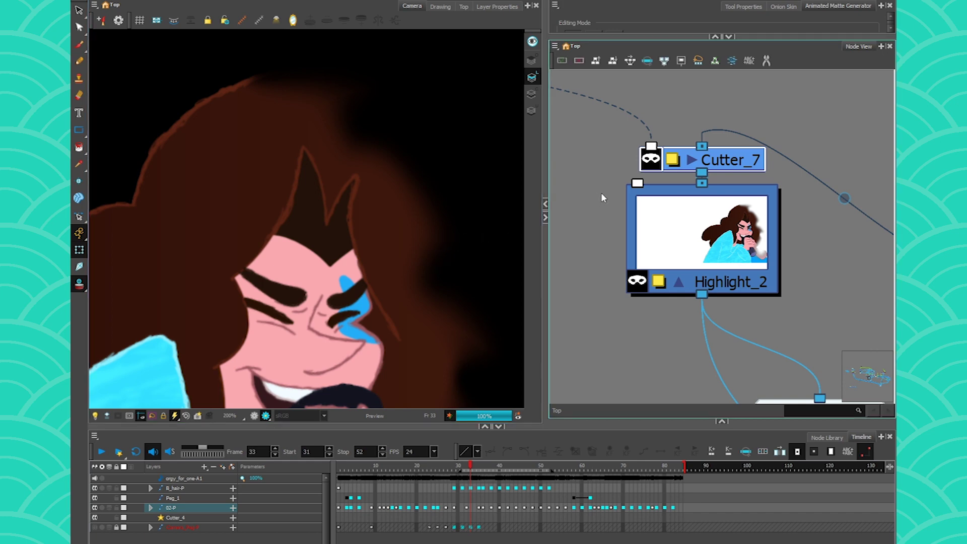
scroll(395, 189, "down", 2)
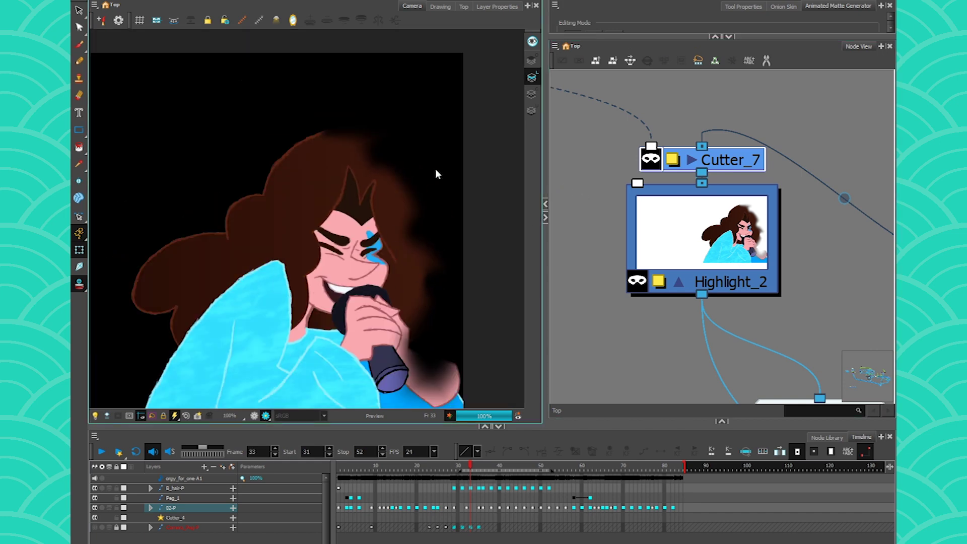
scroll(436, 173, "up", 1)
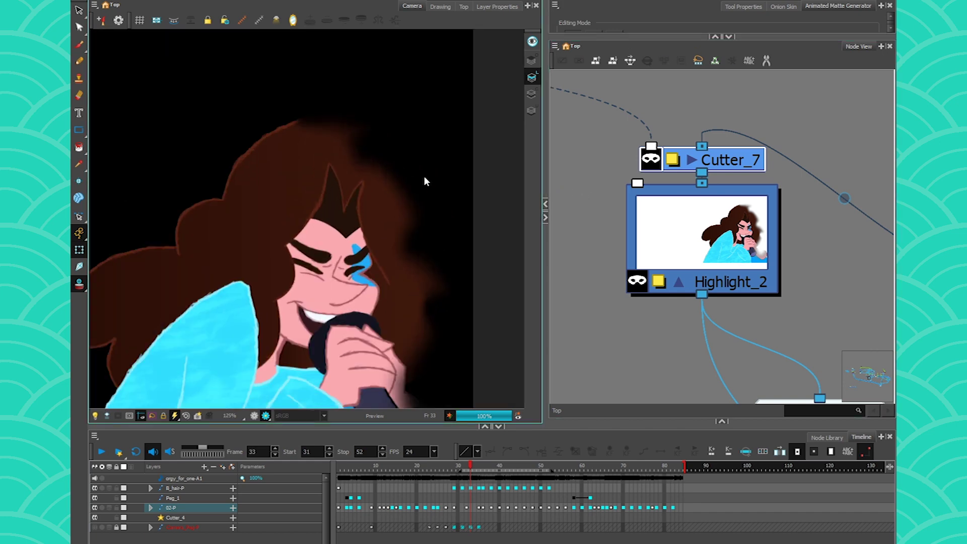
Step: Return the Greyscale_1 matte connection from Cutter_7 to the Highlight_2 node's matte input
left_click(651, 161)
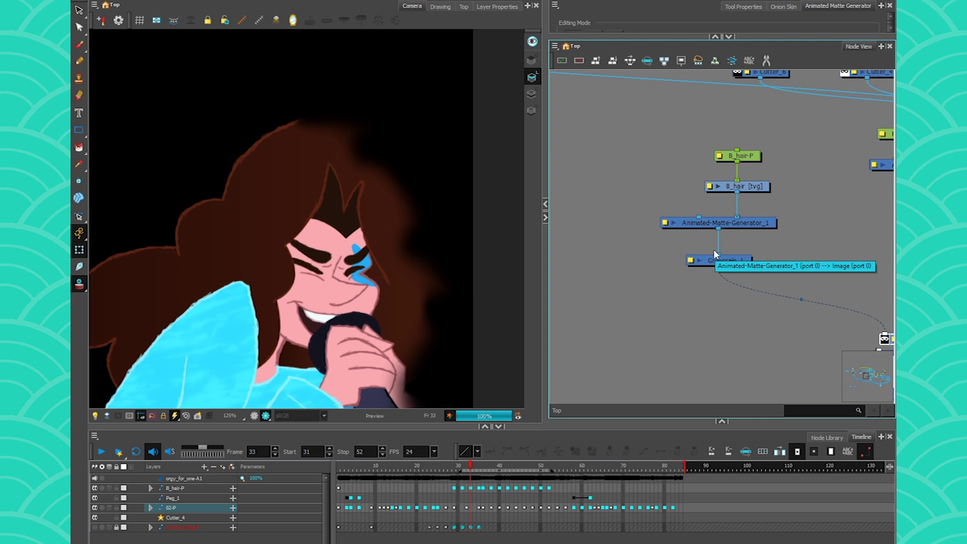
left_click_drag(871, 332, 786, 289)
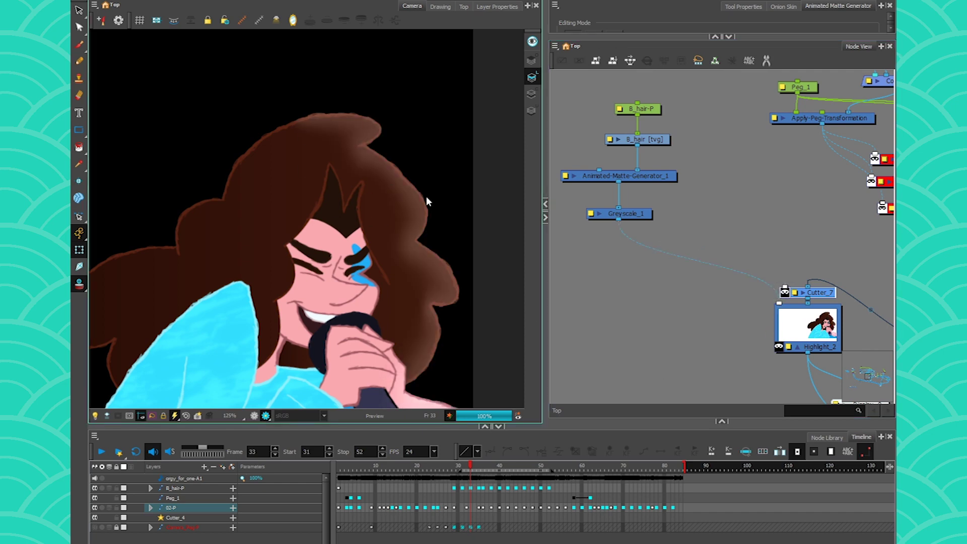